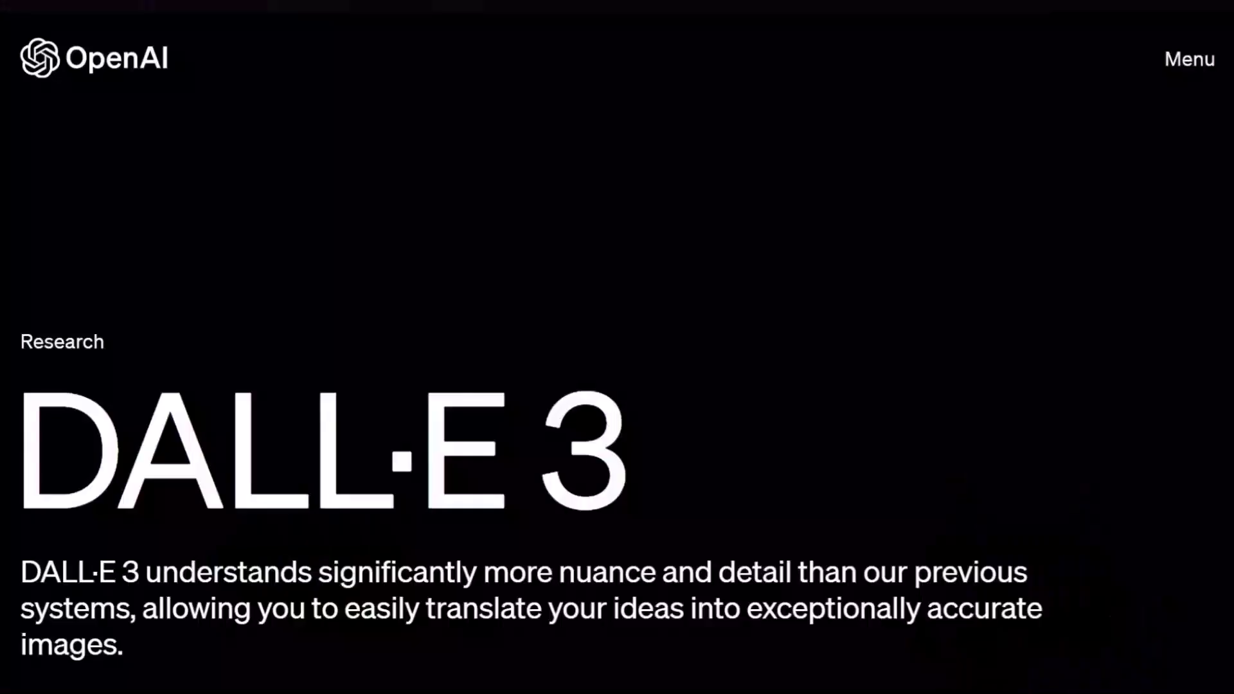
Scroll down the DALL·E 3 page past the example images to About DALL·E 3
scroll(617, 386, "down", 15)
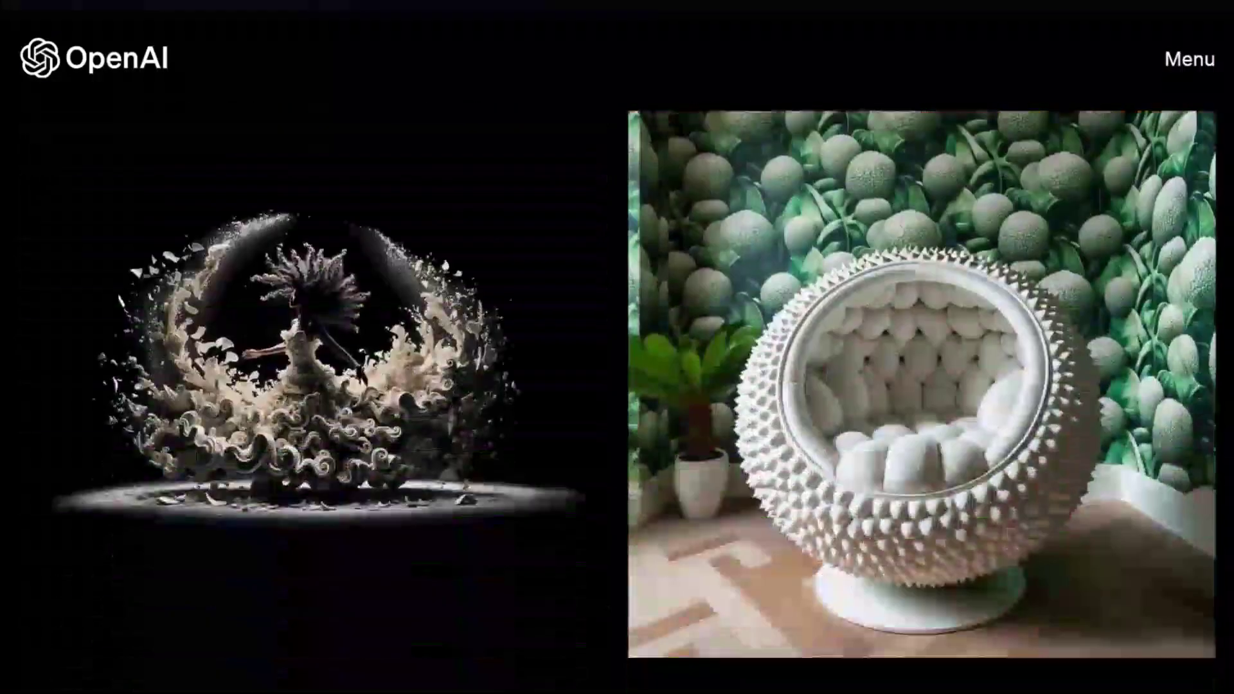
scroll(617, 386, "down", 3)
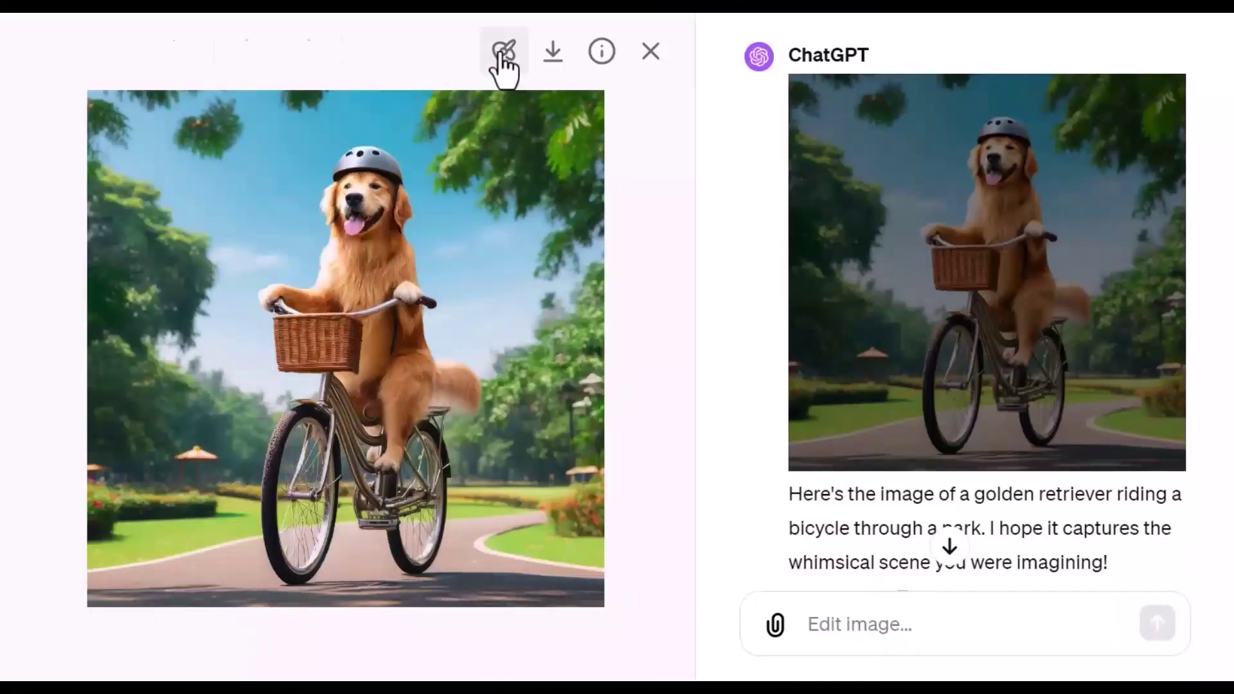
Mark a patch of sky at the image's top-left and request its removal
left_click(499, 57)
left_click_drag(206, 129, 212, 138)
left_click(826, 629)
type("Remove")
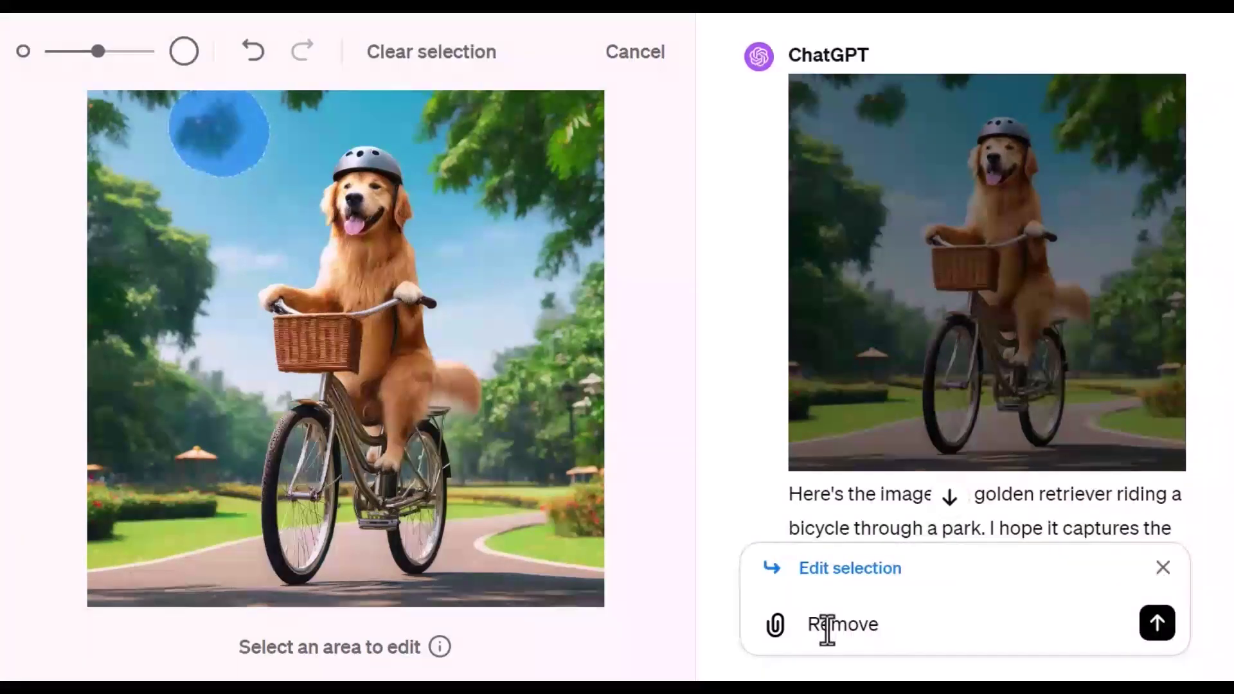
left_click(1157, 625)
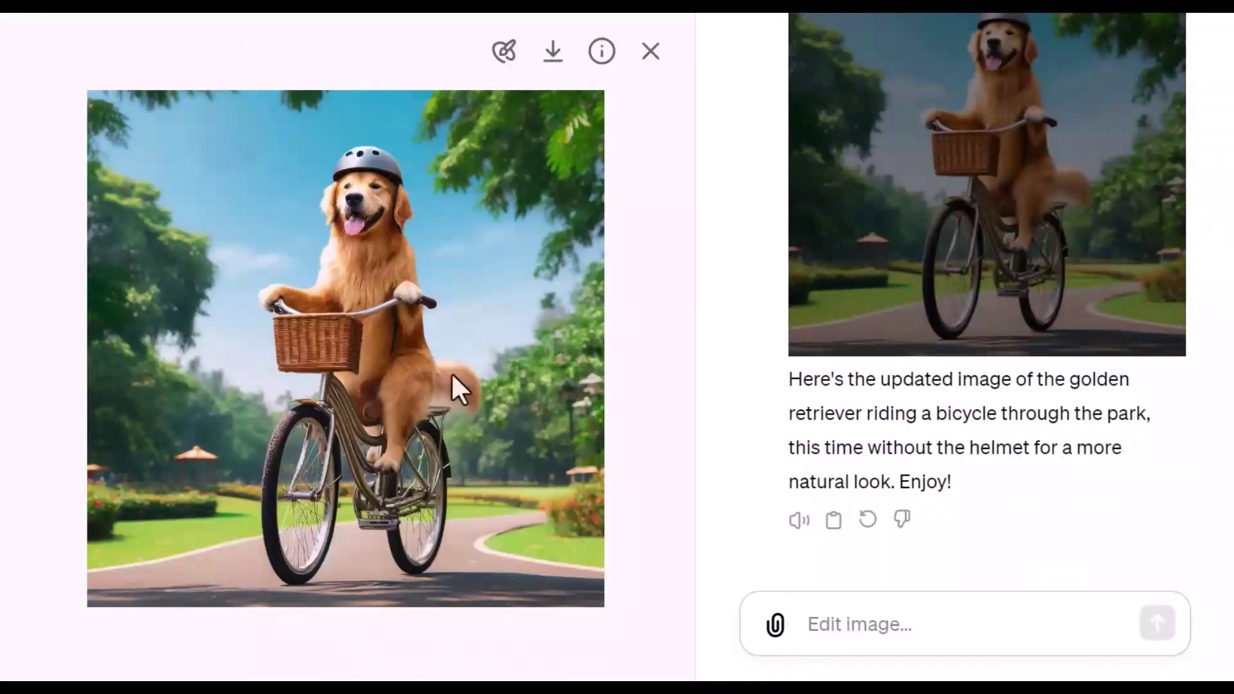
Mark the dog's helmet and ask to add sunglasses
left_click(504, 51)
left_click_drag(392, 181, 329, 183)
left_click(820, 626)
type("add sun gla")
left_click(1157, 623)
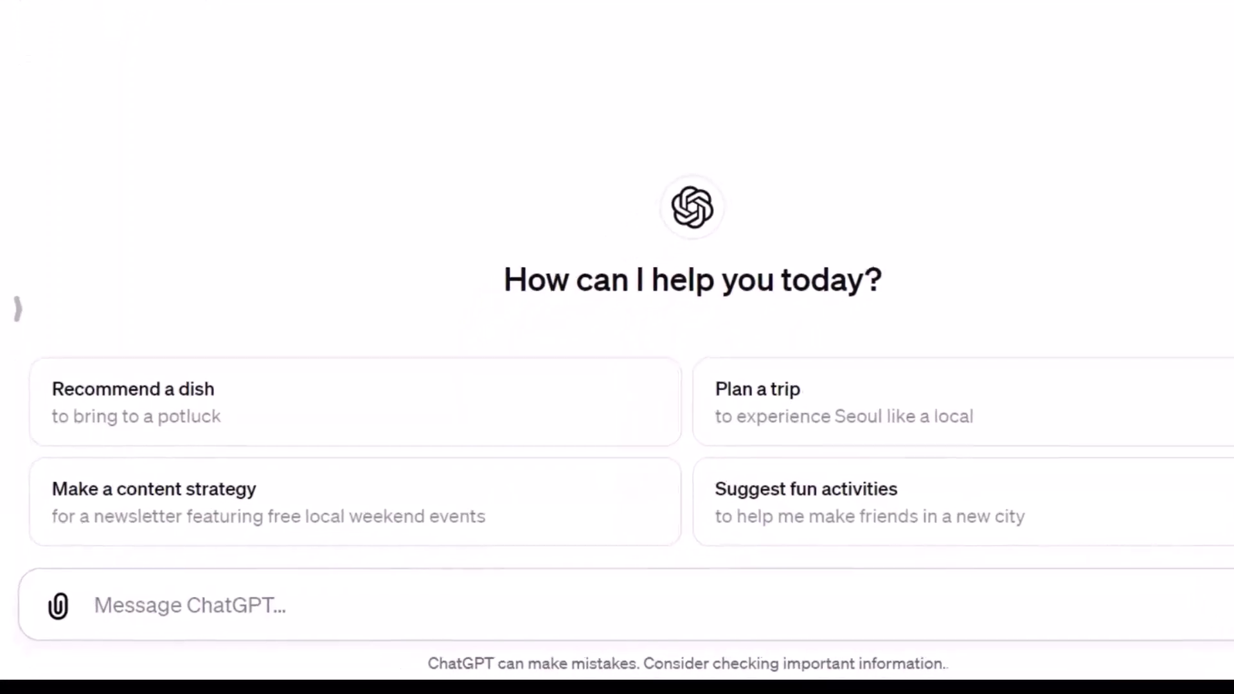
Prompt ChatGPT to create an image of a golden retriever riding a bicycle
type("Create")
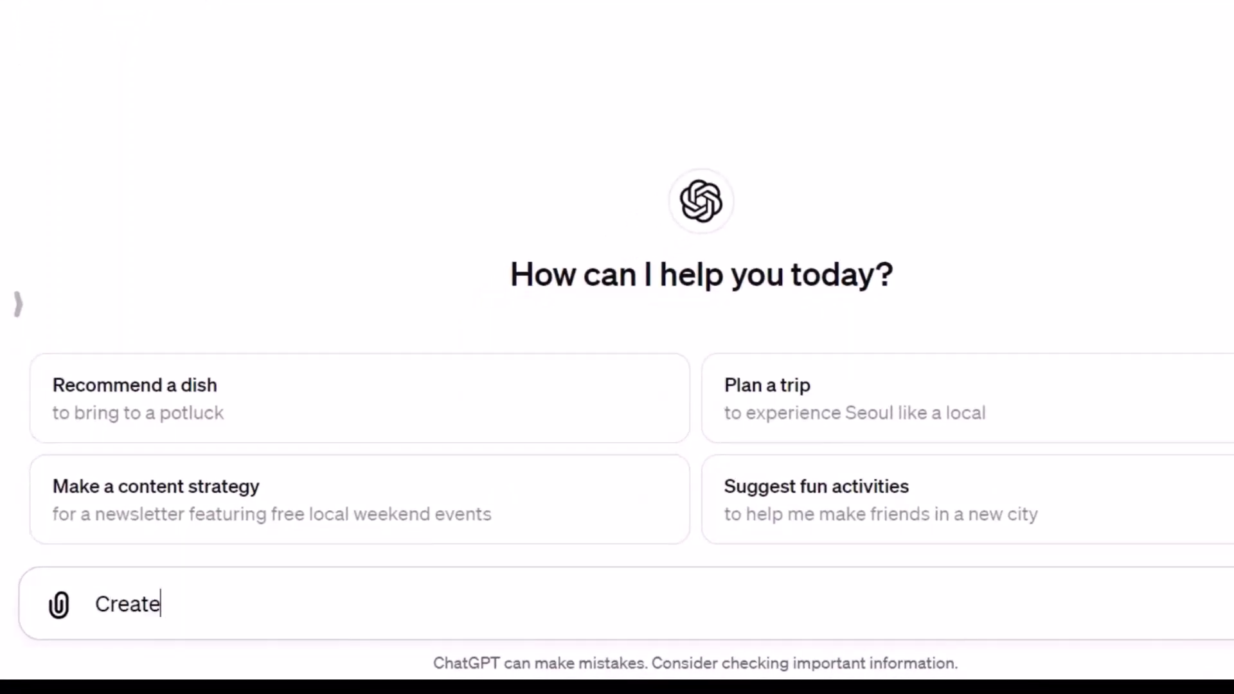
type(" an image of a golden retriever riding a bi")
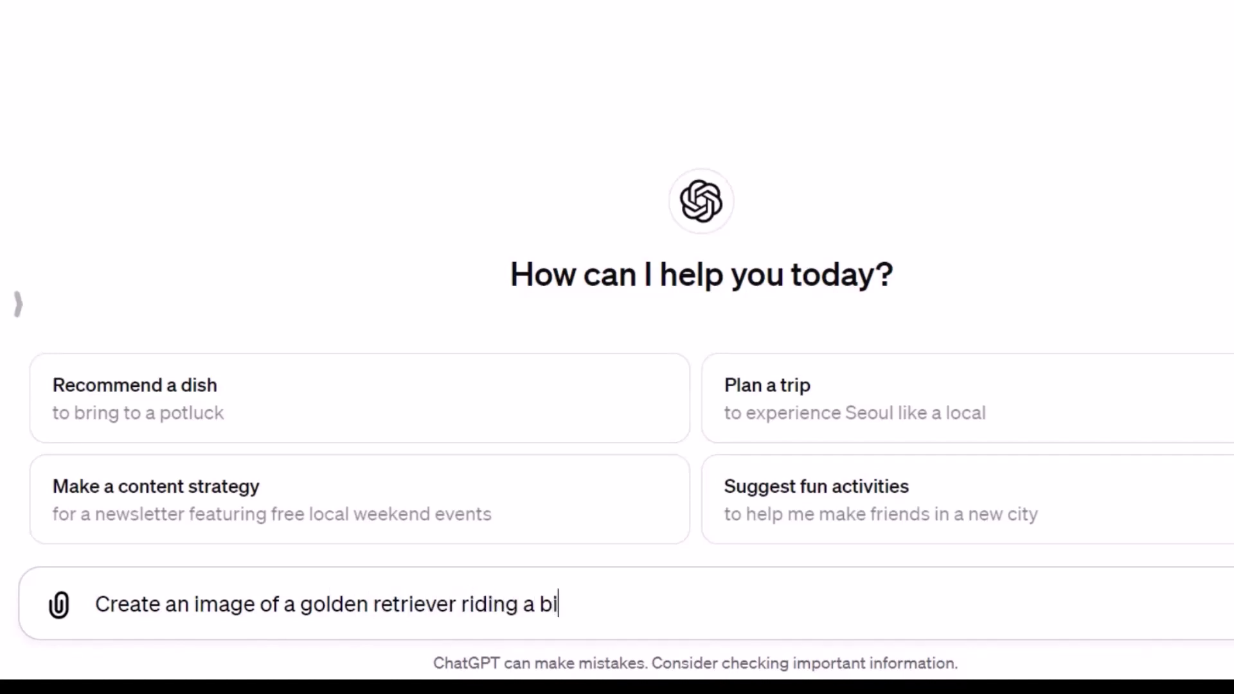
type("ycle")
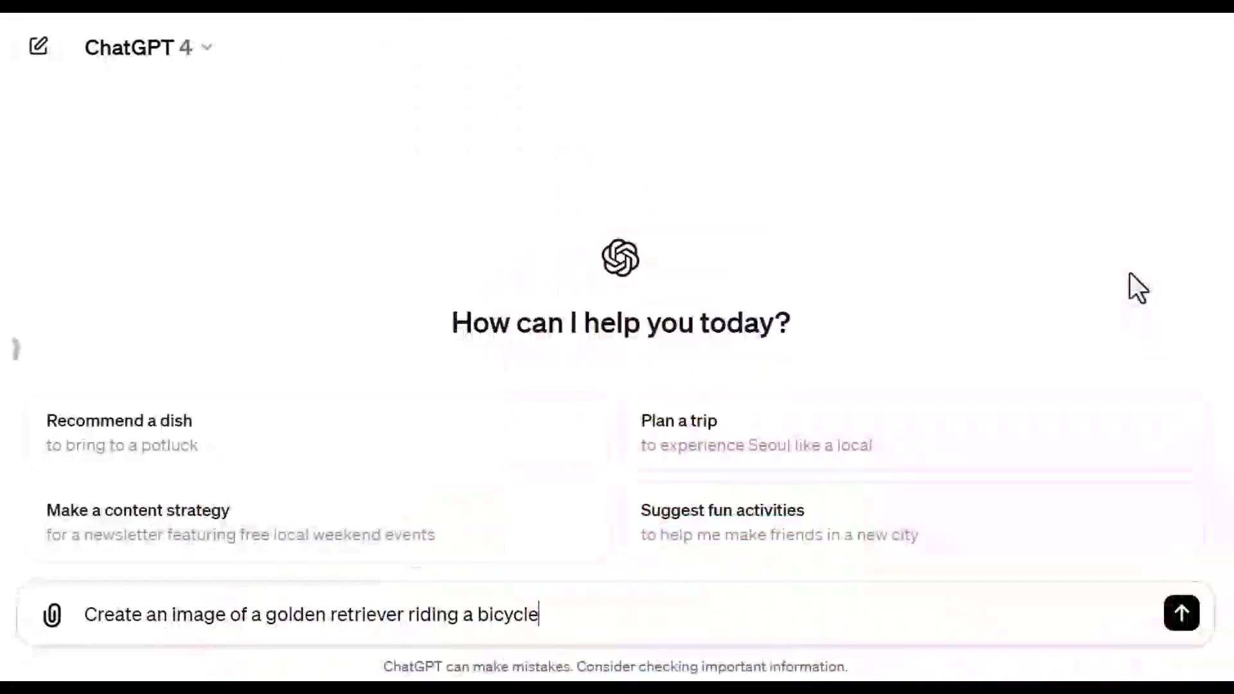
left_click(1183, 614)
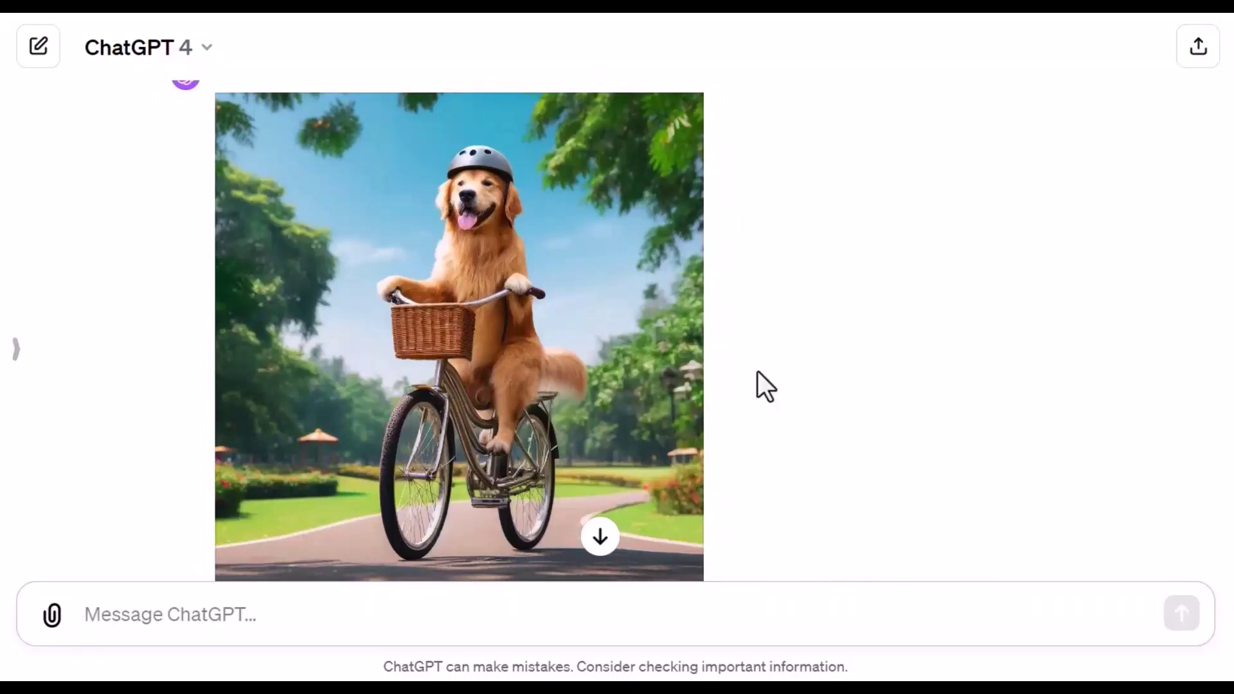
Open the generated retriever image in the editor and scroll the chat beside it
left_click(509, 316)
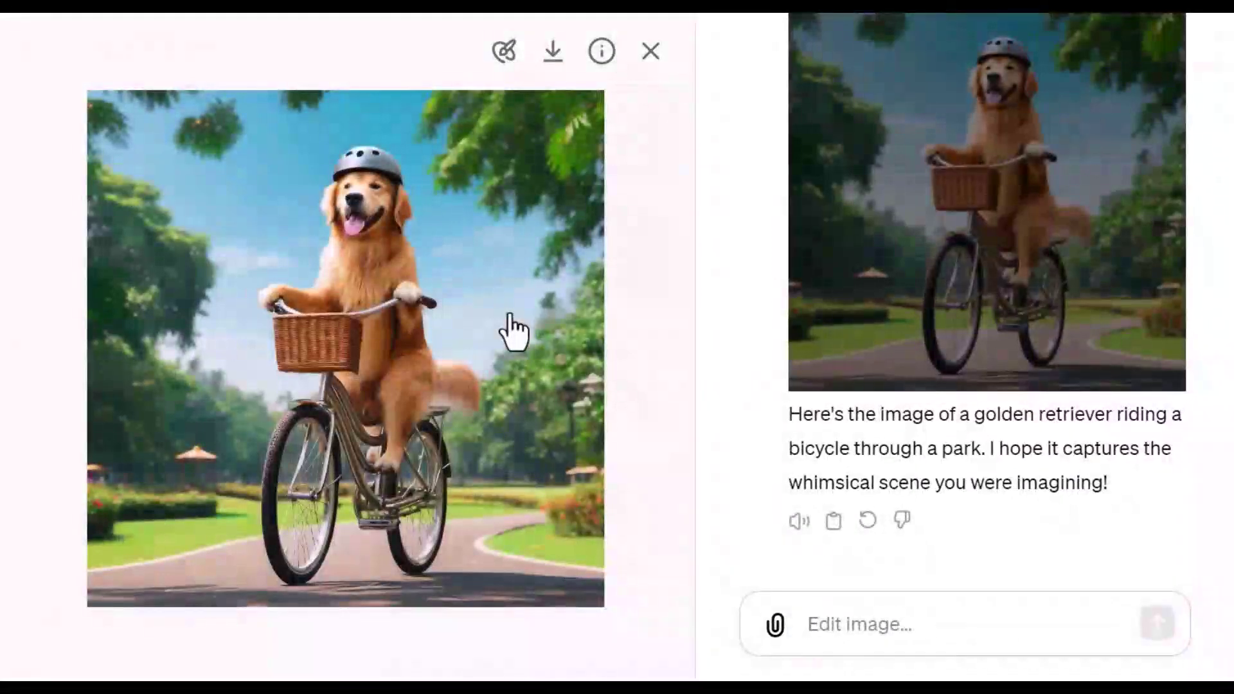
scroll(1225, 271, "up", 3)
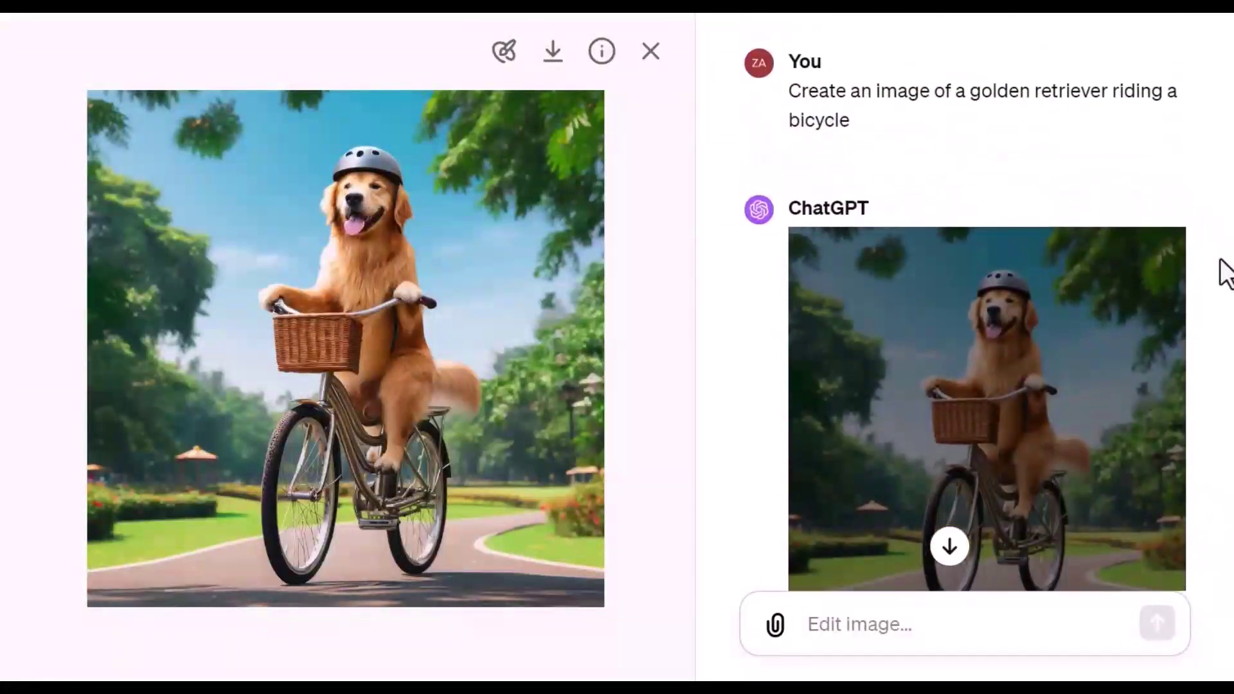
scroll(1225, 271, "down", 4)
scroll(1225, 271, "up", 1)
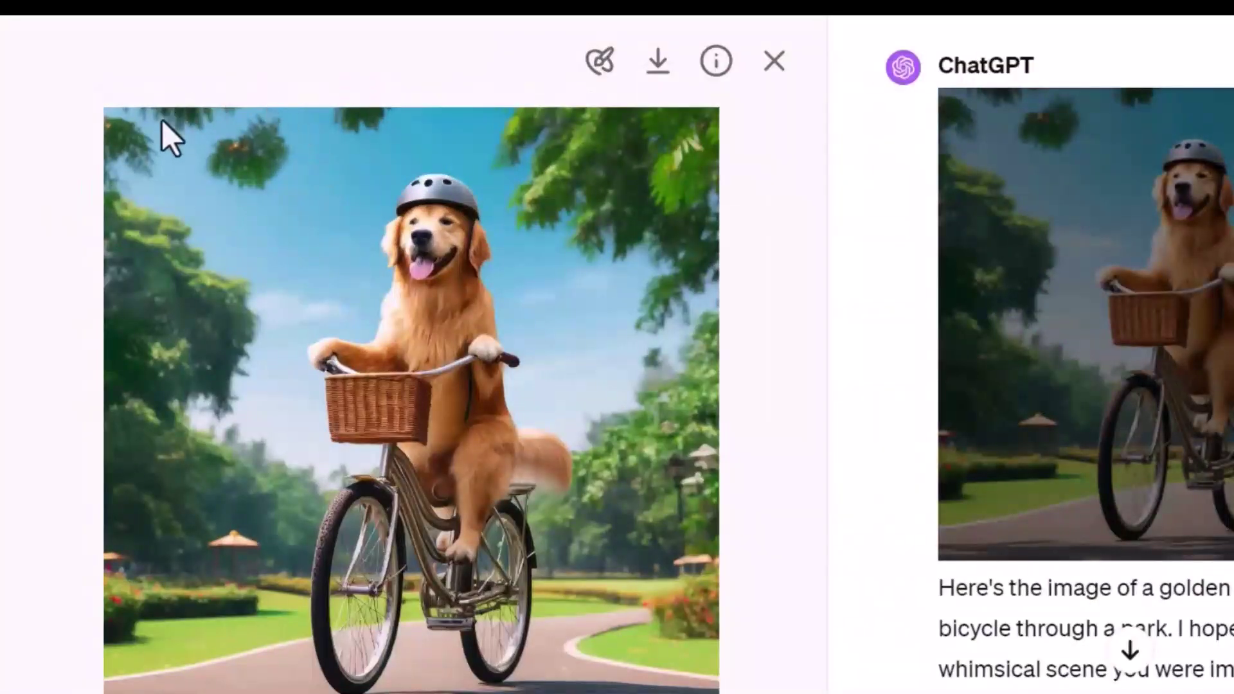
Select the treetop patch at the upper left and send a Remove request
left_click(600, 64)
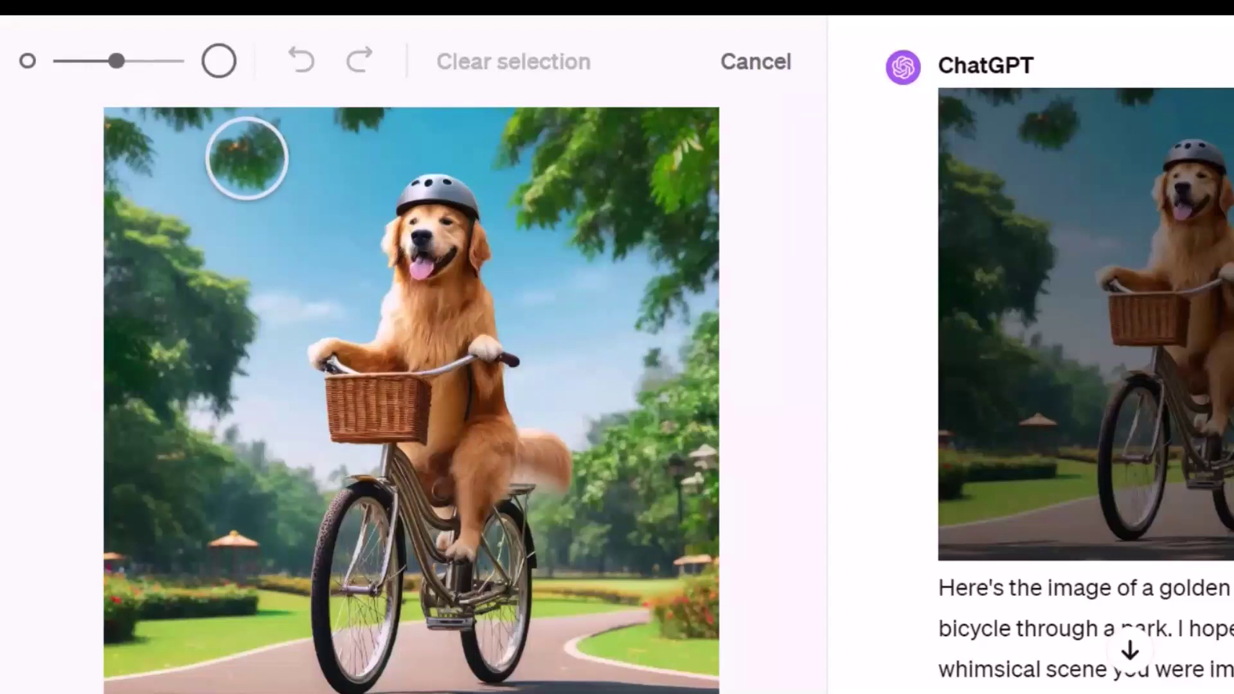
mouse_move(247, 158)
left_mouse_down()
mouse_move(264, 171)
mouse_move(273, 143)
mouse_move(242, 144)
mouse_move(245, 158)
mouse_move(213, 137)
left_mouse_up()
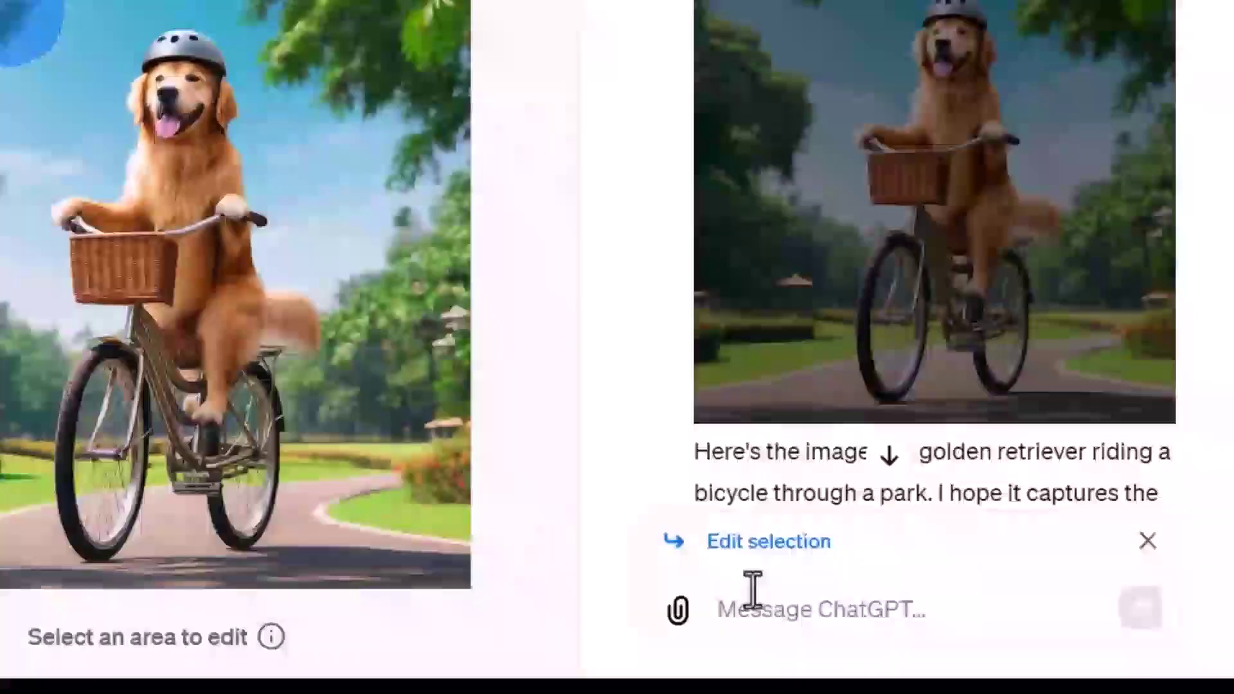
left_click(807, 622)
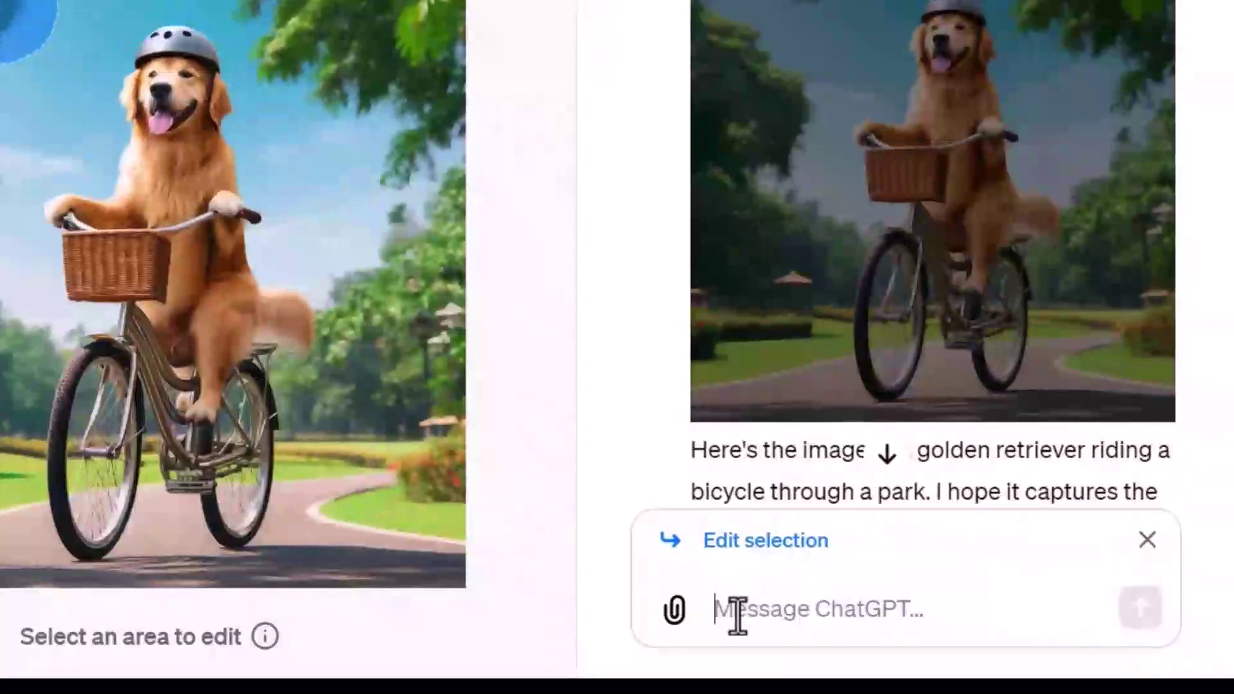
type("Remove")
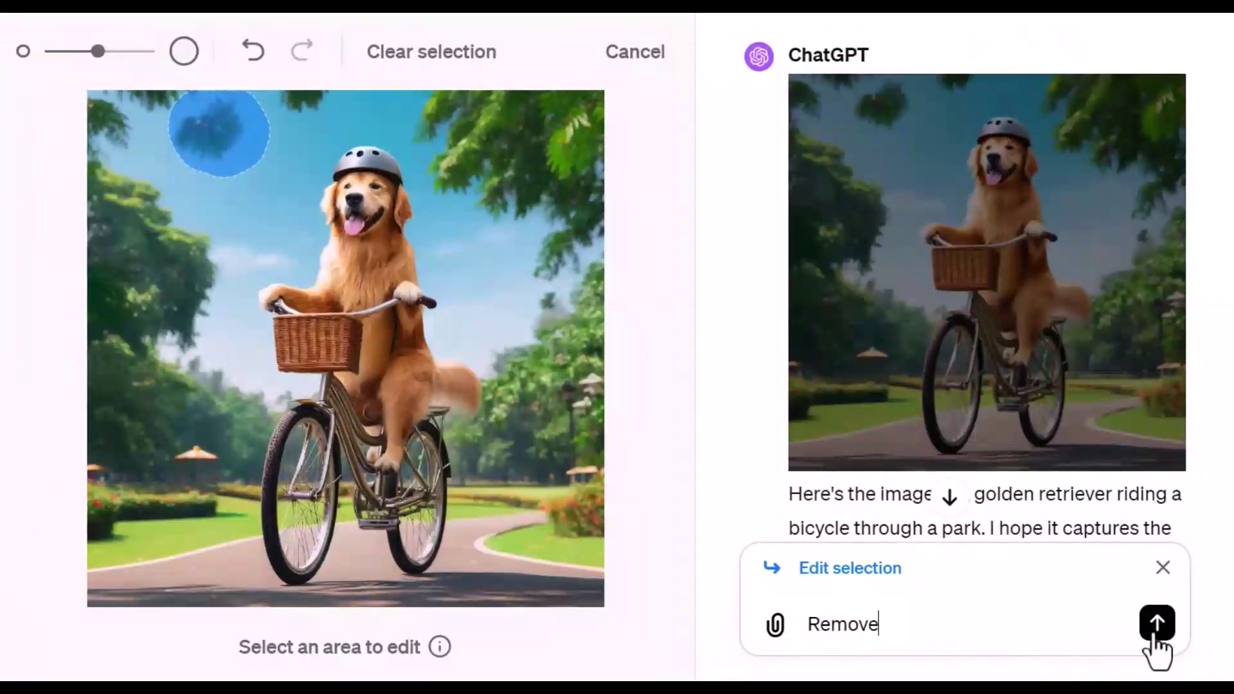
left_click(1157, 624)
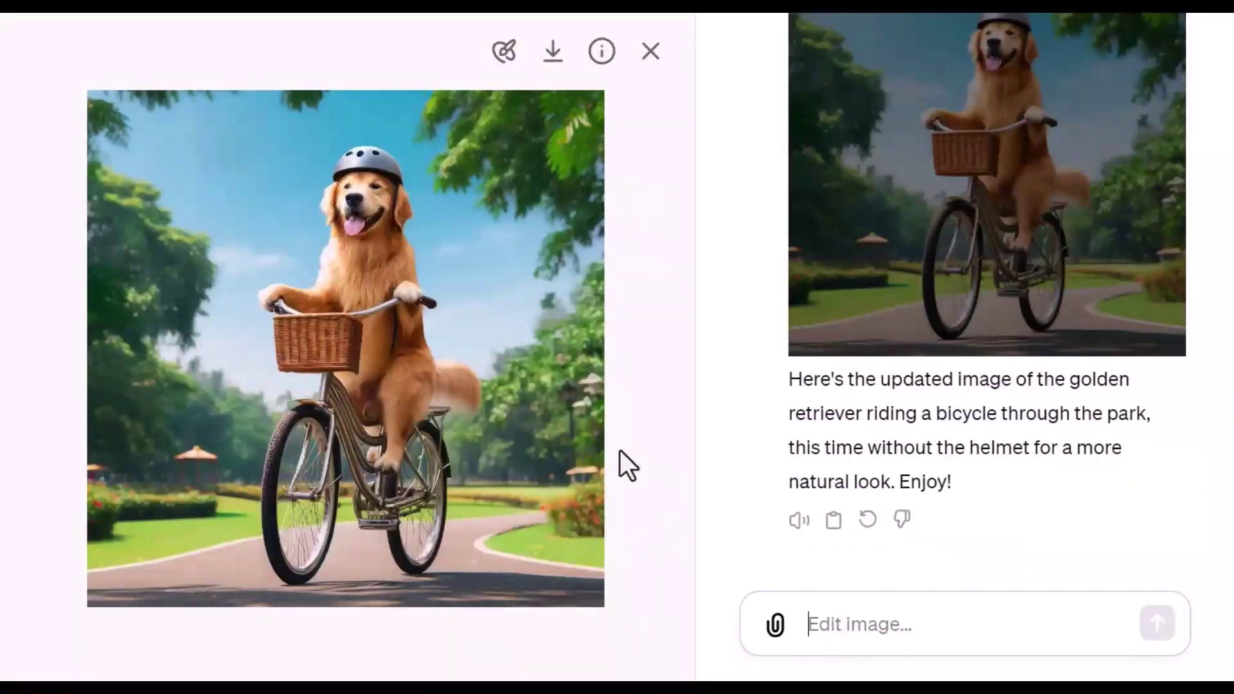
With a smaller brush, mark the helmet and face, request 'add sun glasses', then close the editor
left_click(504, 52)
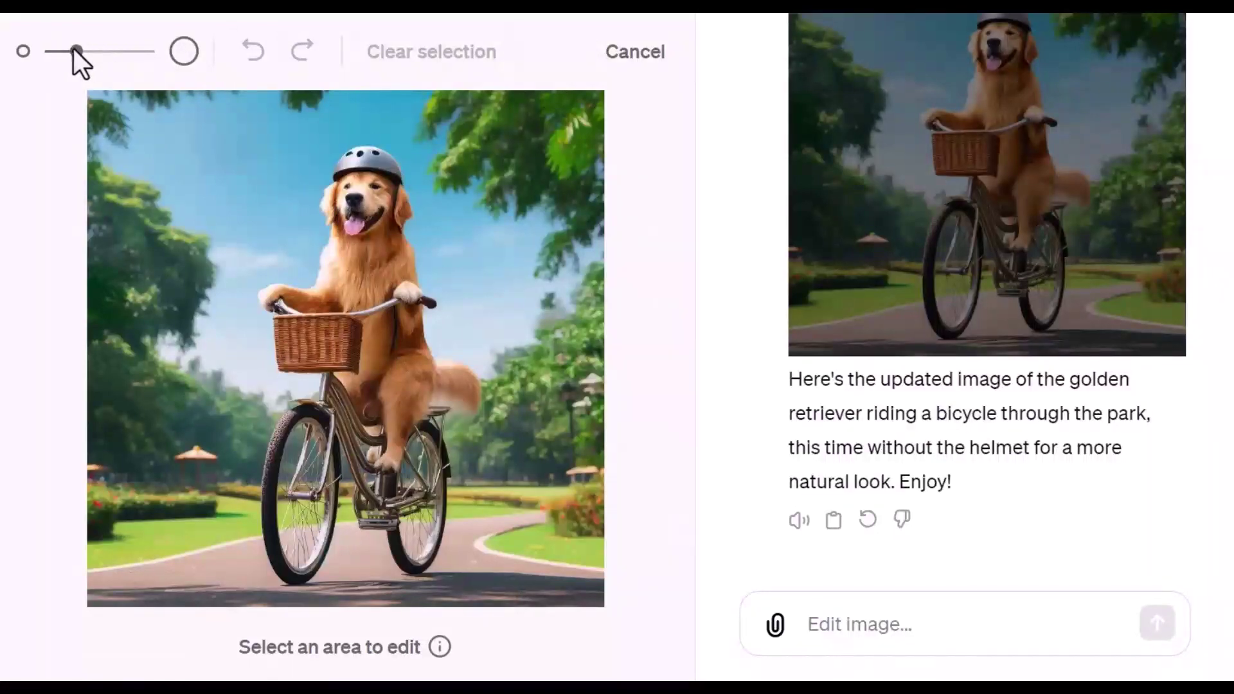
left_click_drag(75, 51, 68, 51)
mouse_move(385, 184)
left_mouse_down()
mouse_move(358, 171)
mouse_move(337, 180)
left_mouse_up()
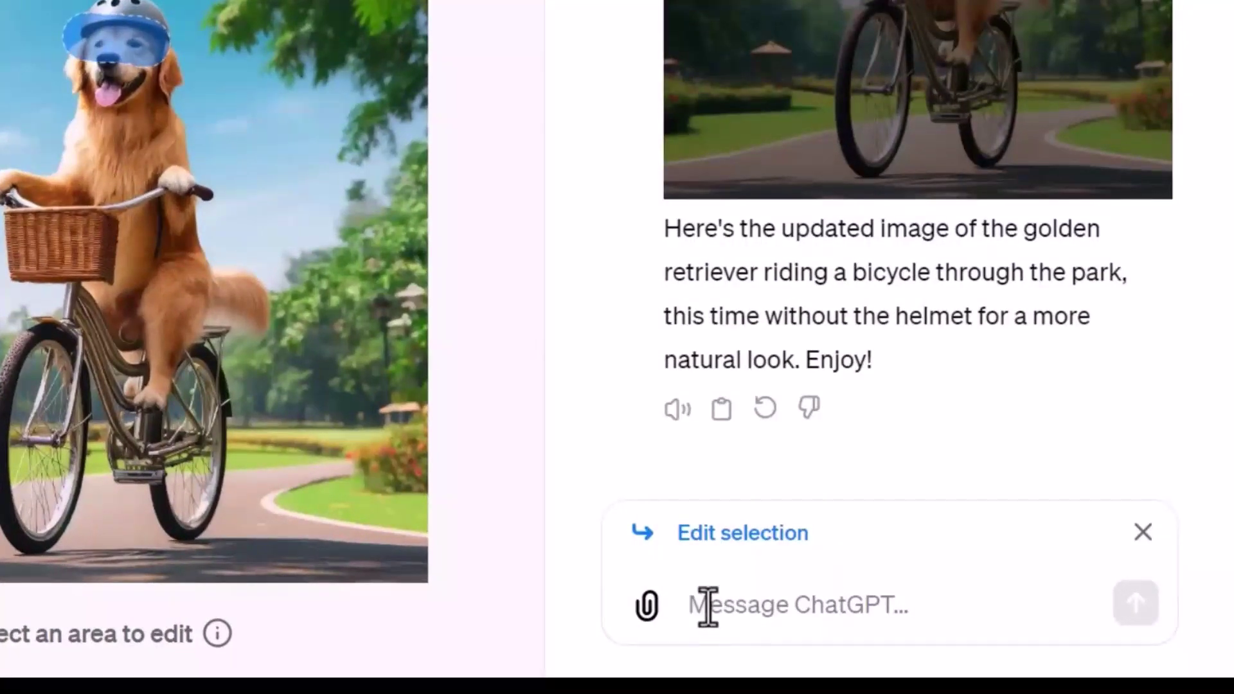
left_click(707, 607)
type("add ")
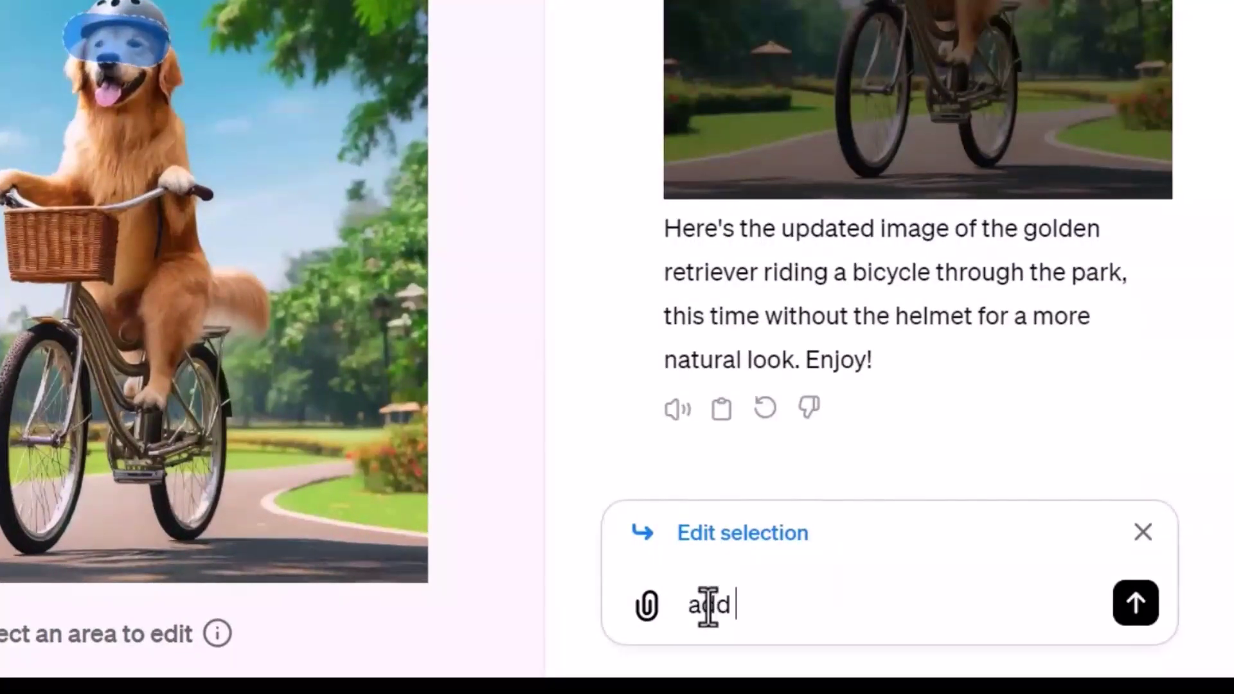
type("sun gl")
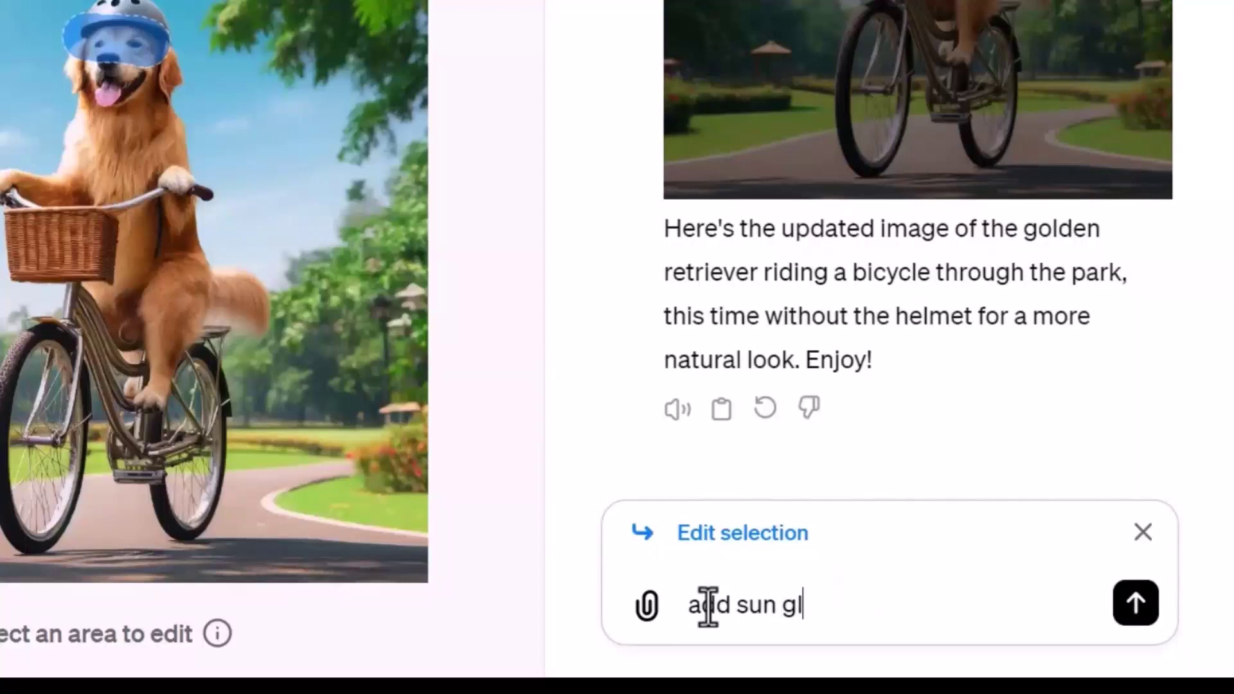
type("asses")
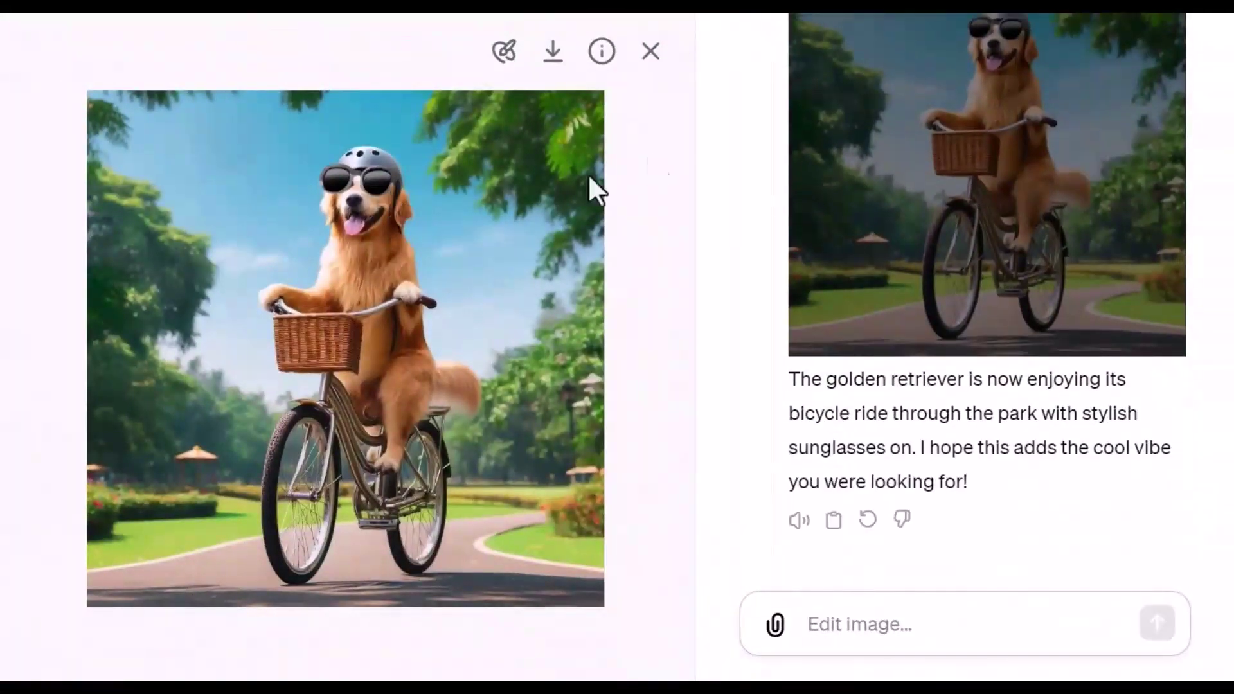
left_click(650, 54)
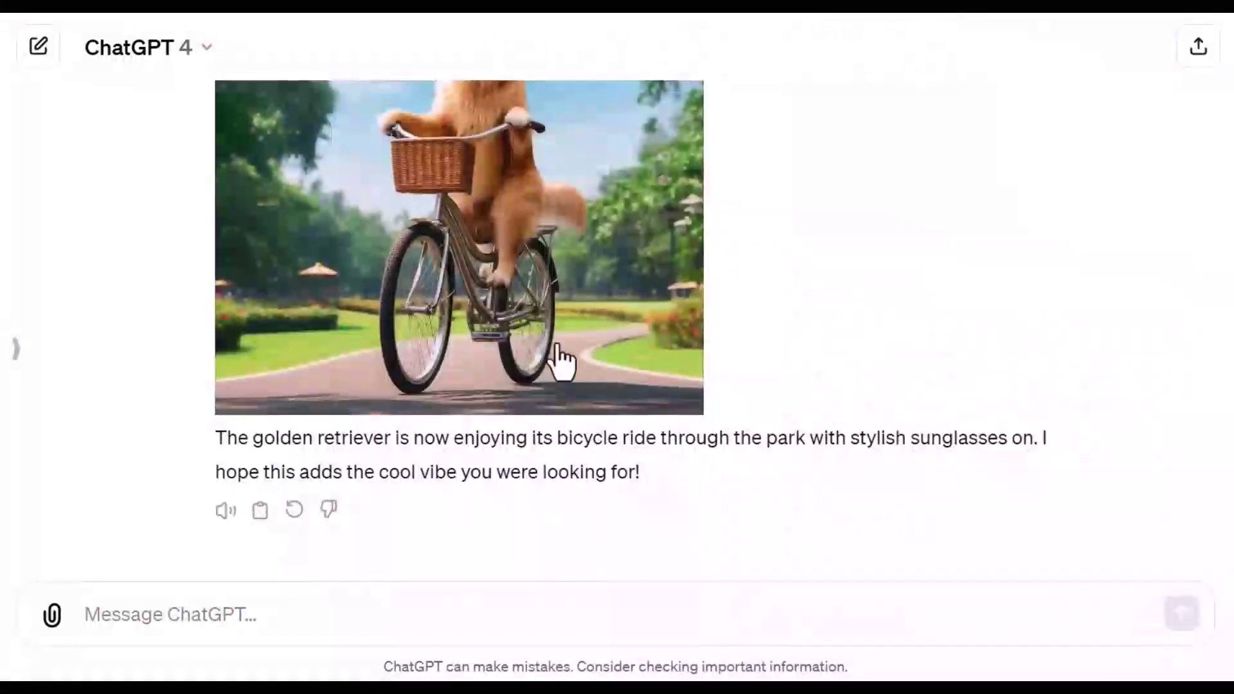
Open the DALL·E GPT from the chat list and hide the sidebar
left_click(14, 356)
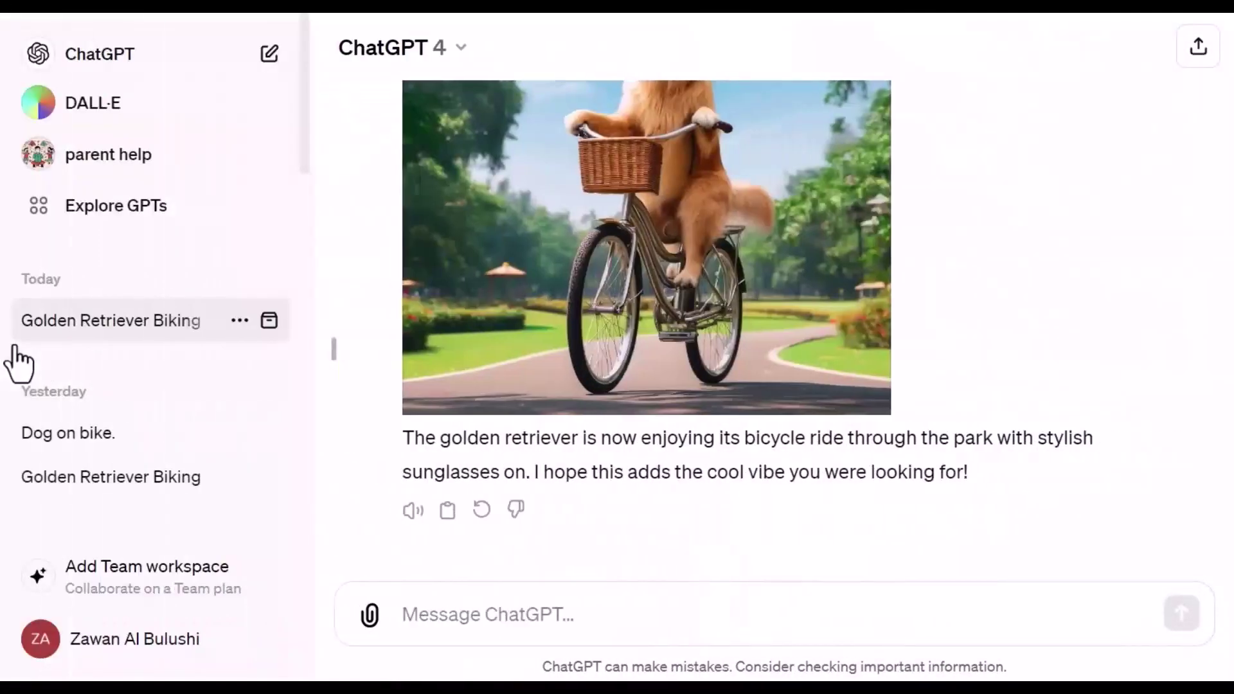
left_click(86, 110)
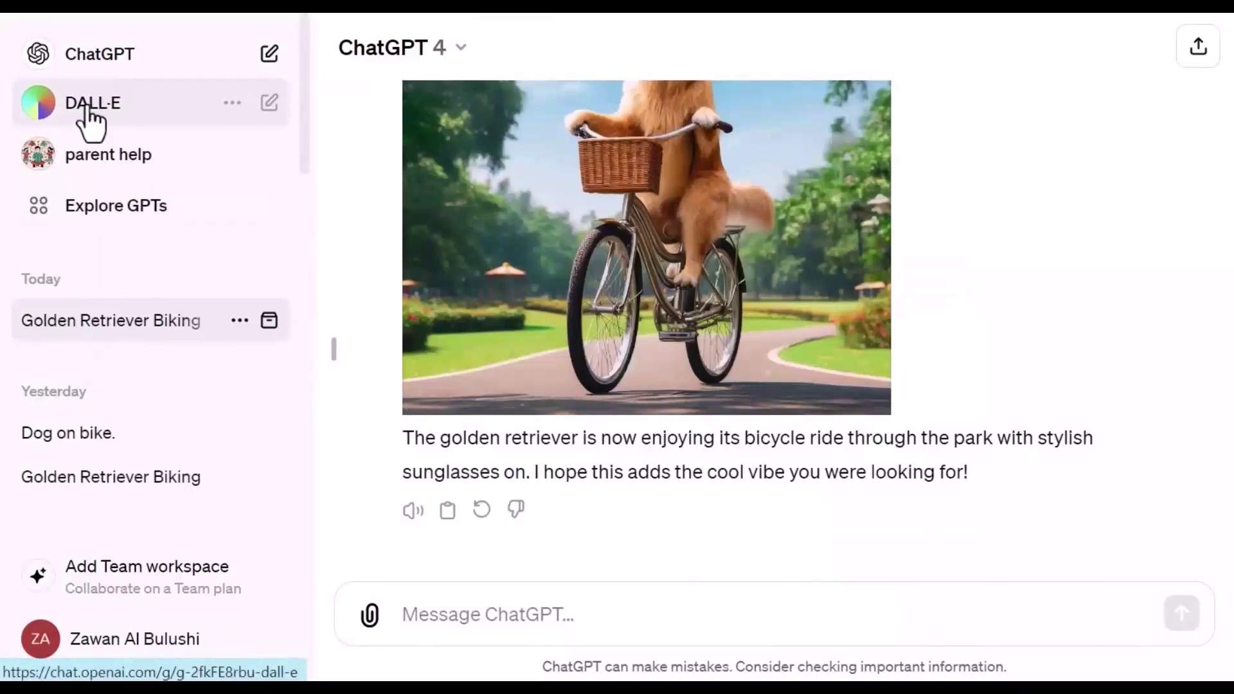
left_click(333, 349)
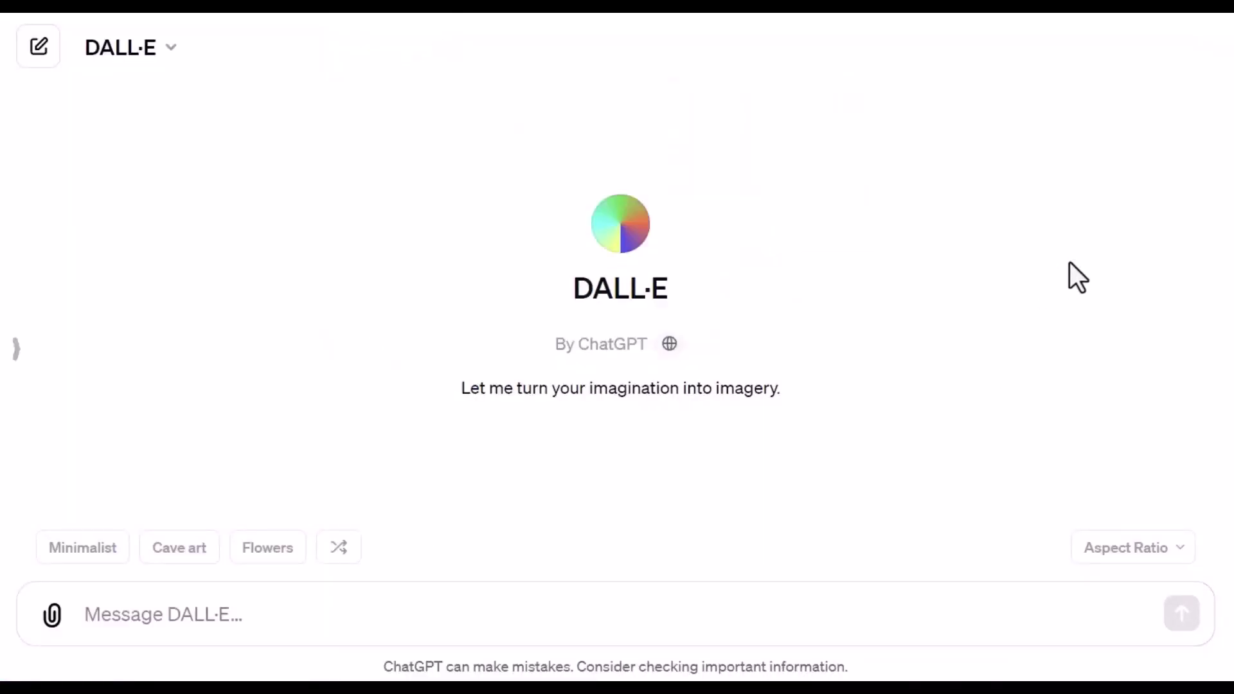
Ask DALL·E for 'a golden retriever riding a bicycle'
left_click(184, 624)
type("a ")
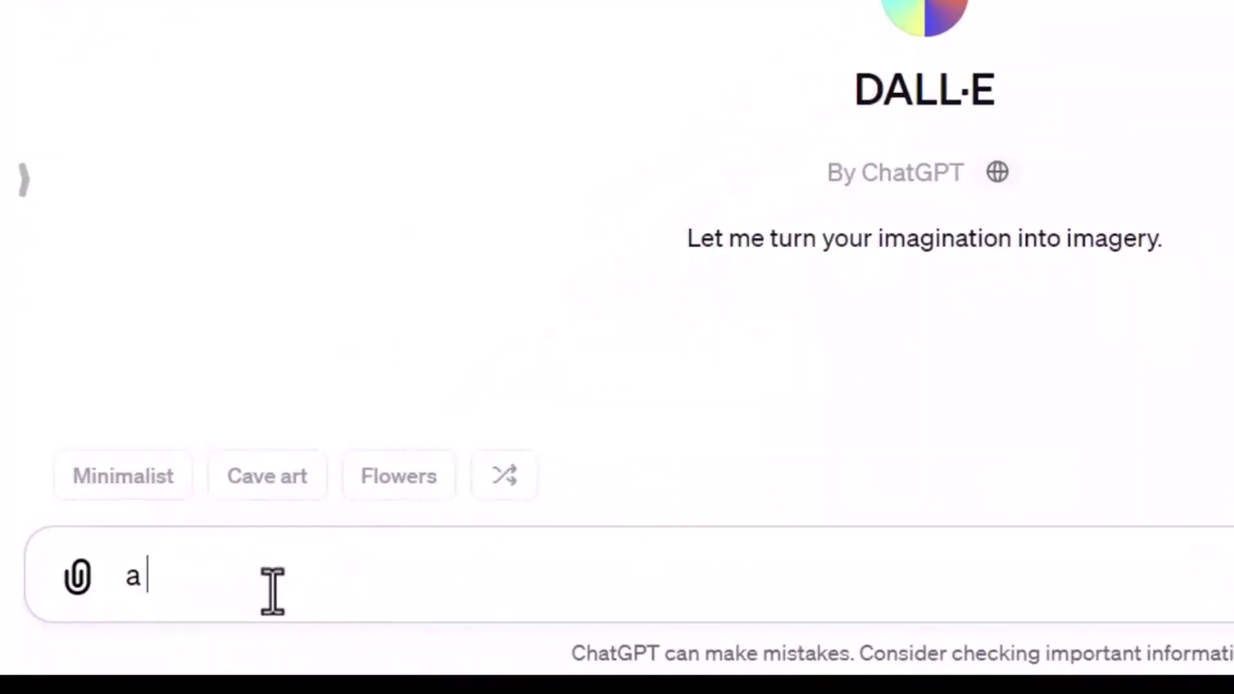
type("golden retri")
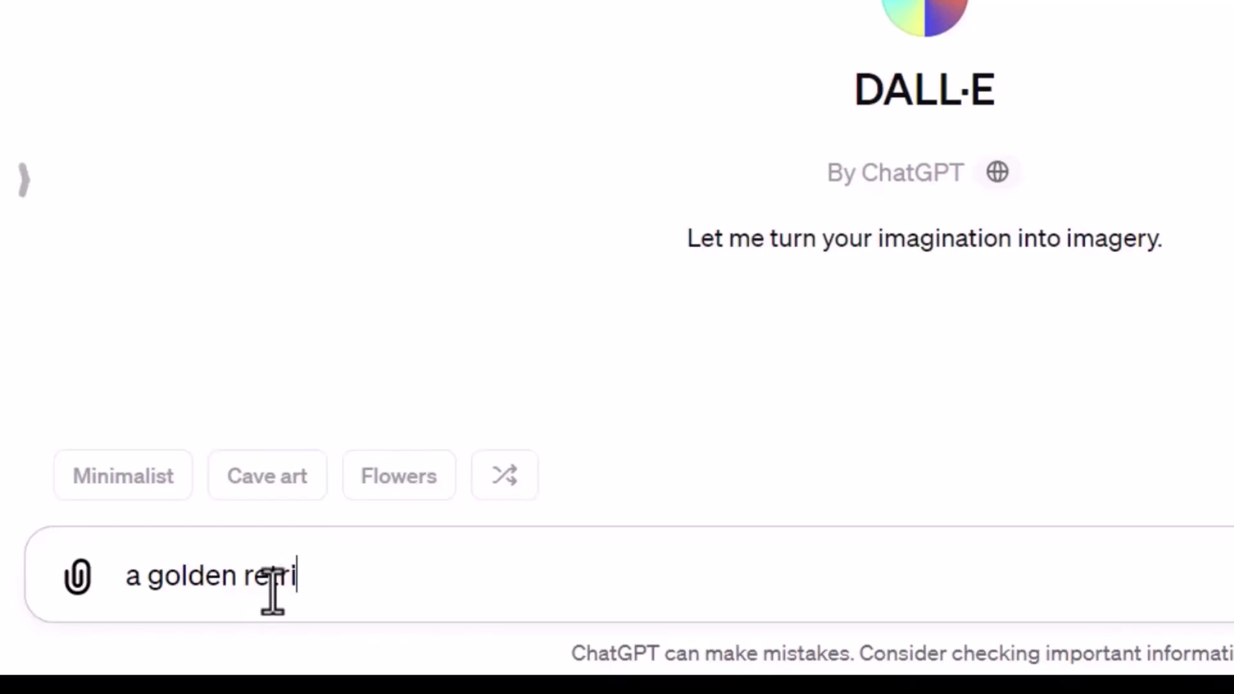
type("ever ")
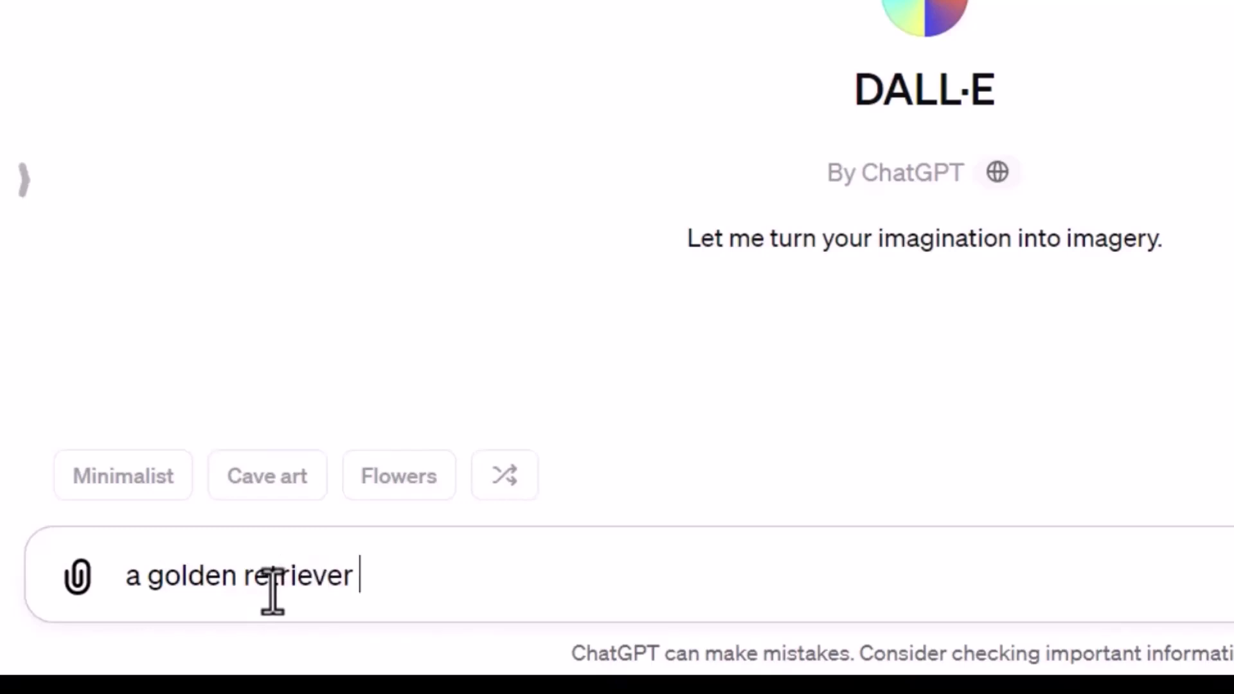
type("riding a ")
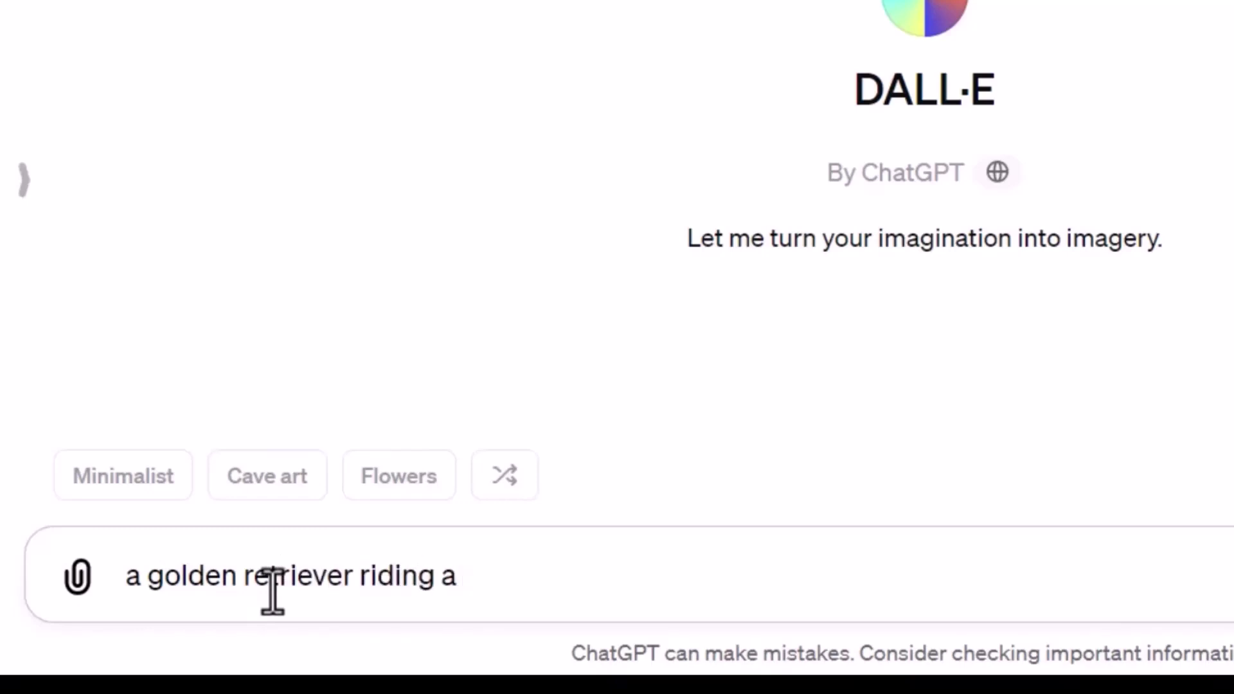
type("bicyc")
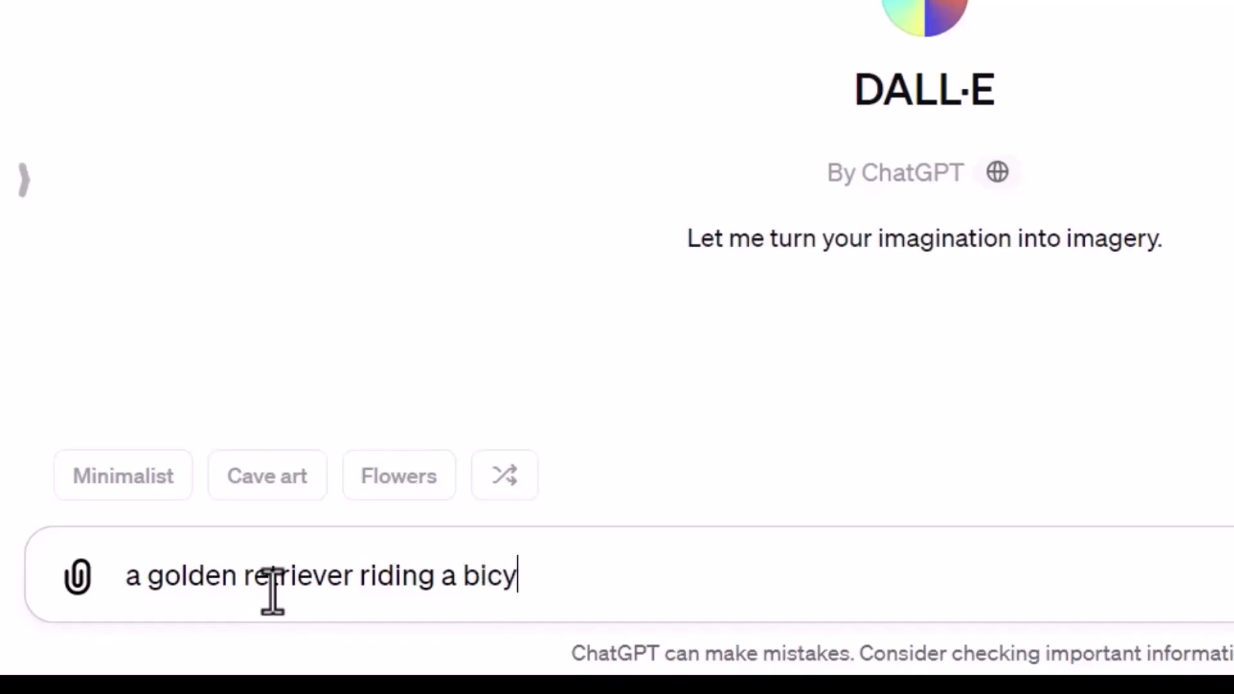
type("le")
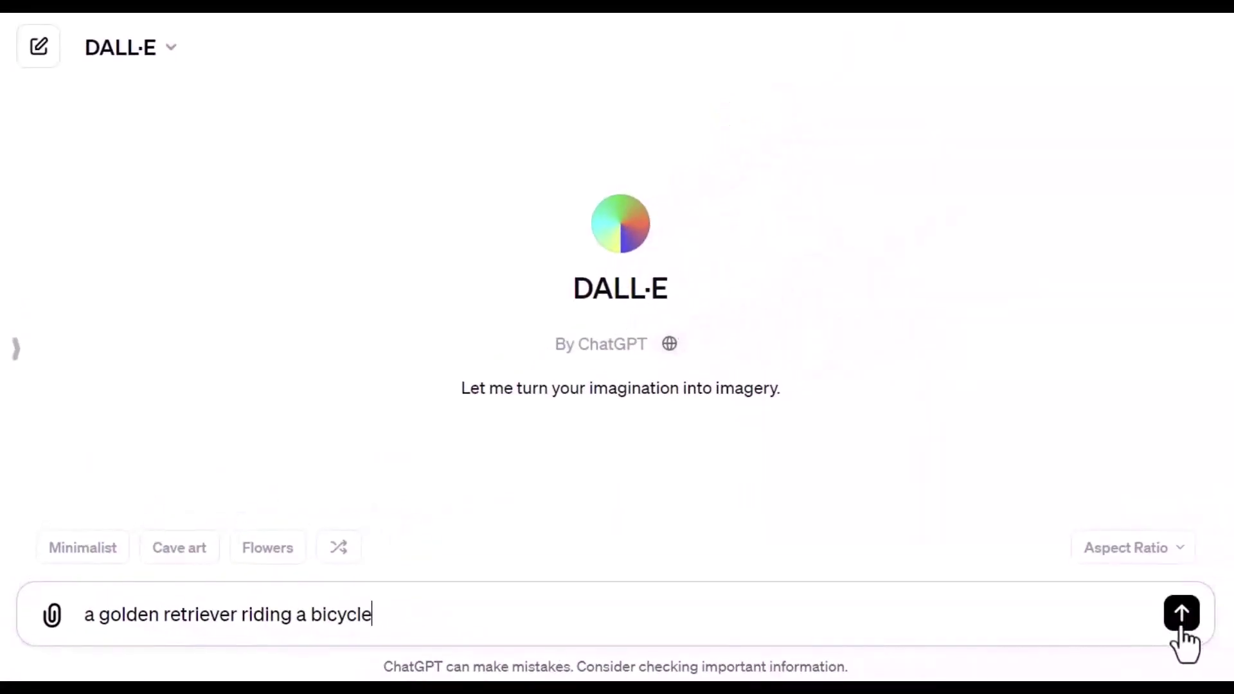
left_click(1181, 628)
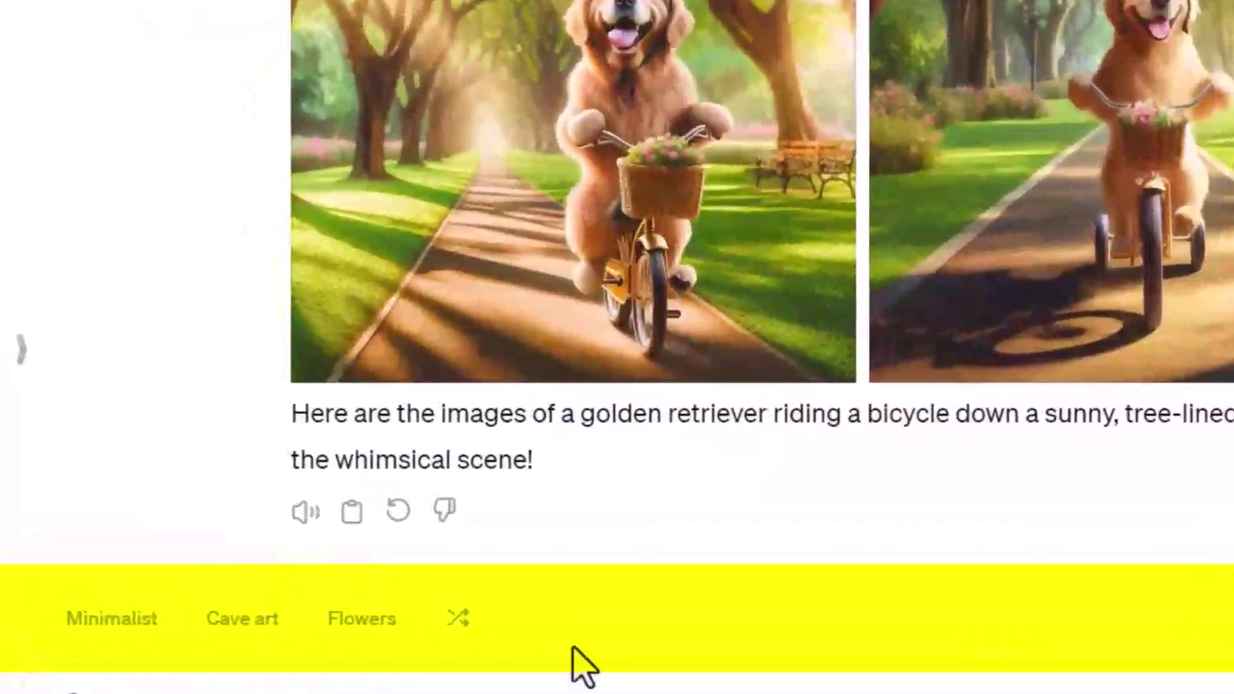
Shuffle the style suggestions twice, ending with Cartoon, Caricature and Low angle
mouse_move(111, 635)
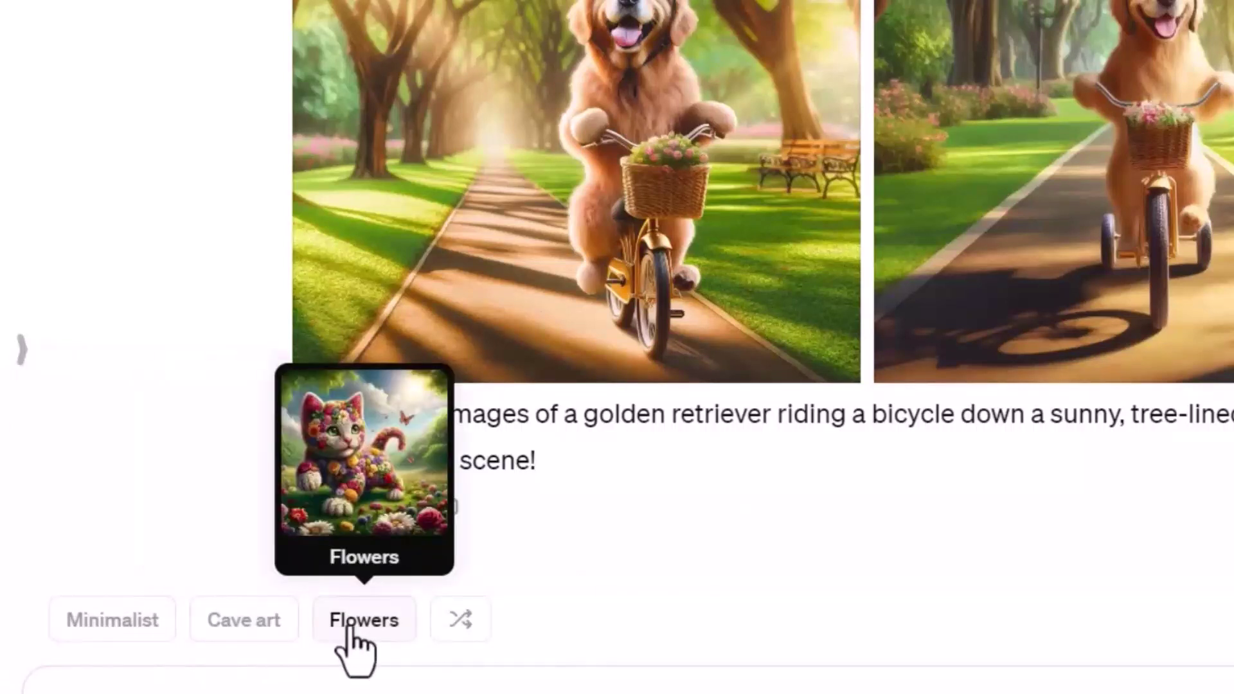
left_click(460, 622)
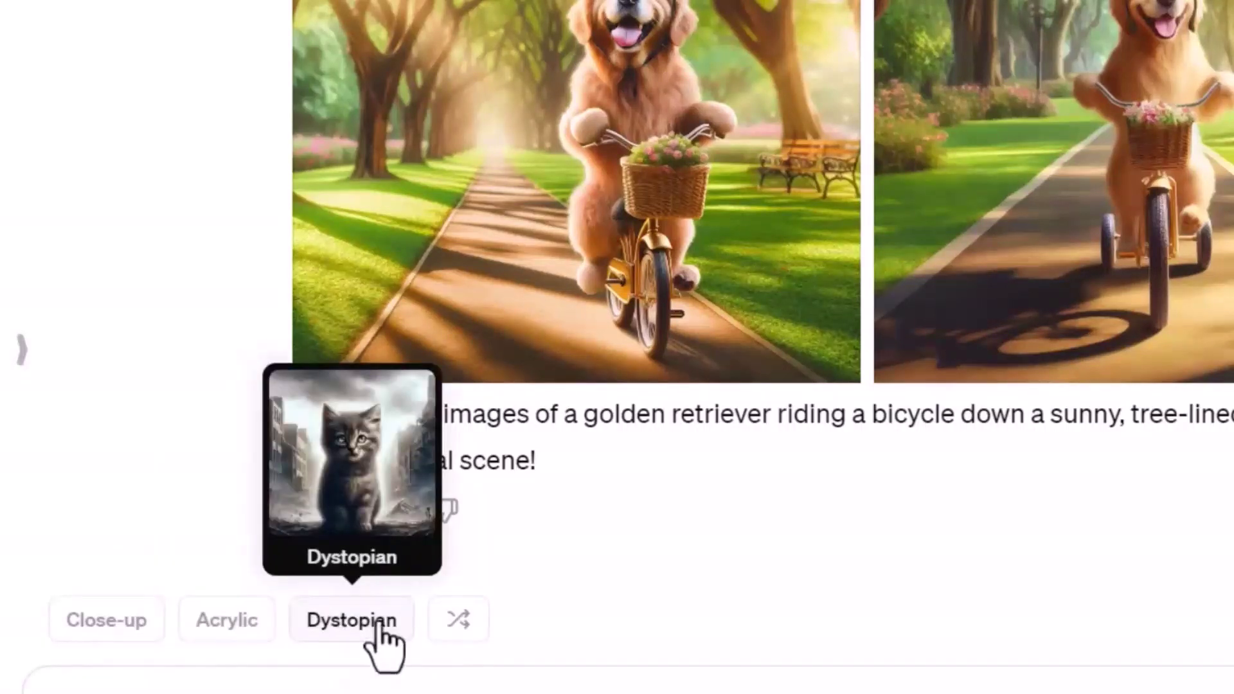
left_click(460, 621)
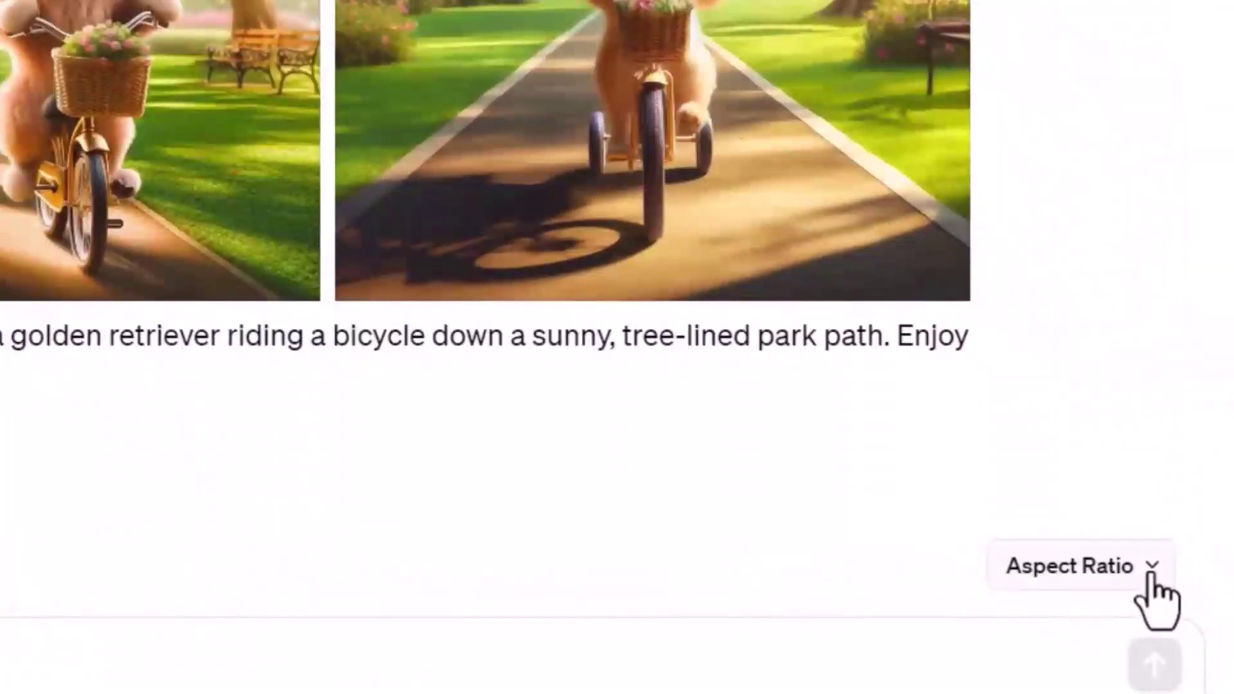
Request the retriever images again in Widescreen aspect ratio
left_click(1144, 569)
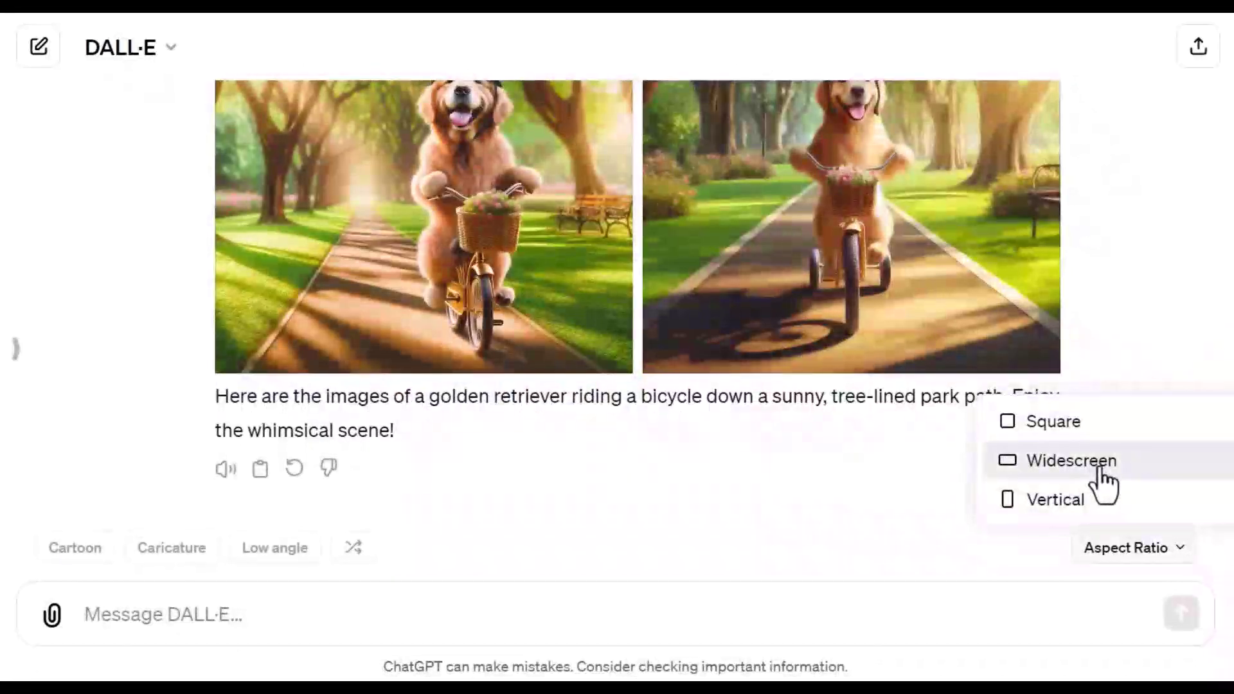
left_click(1085, 479)
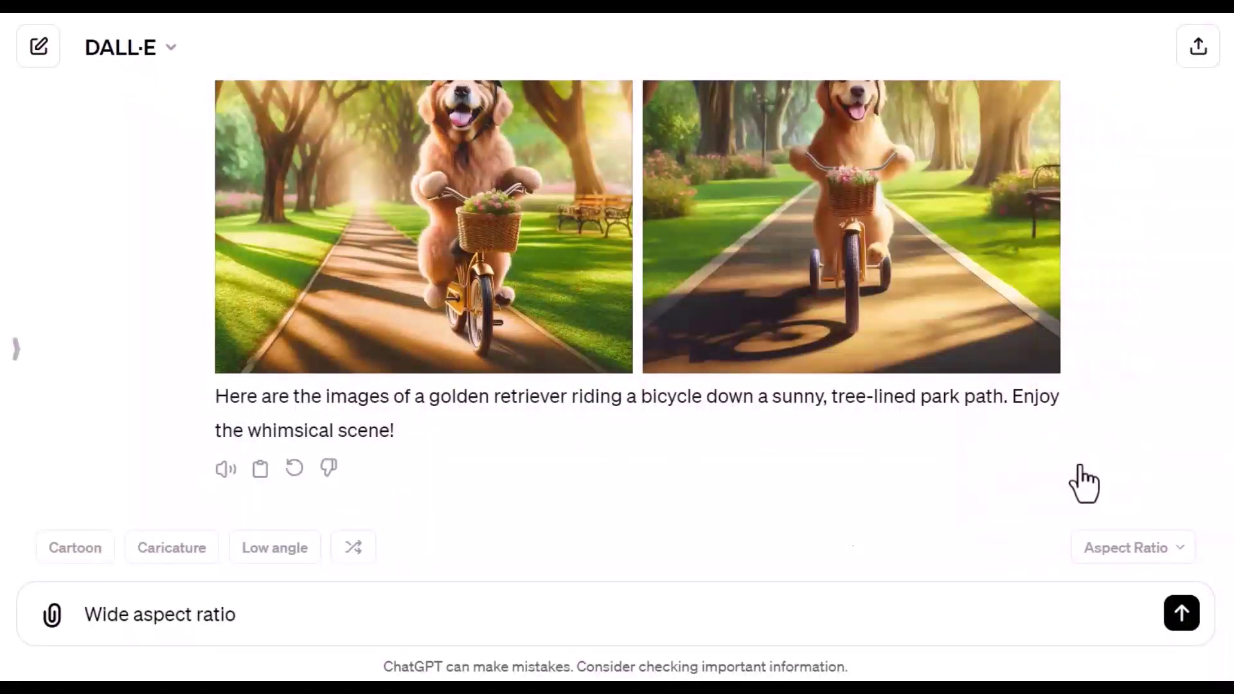
left_click(1176, 627)
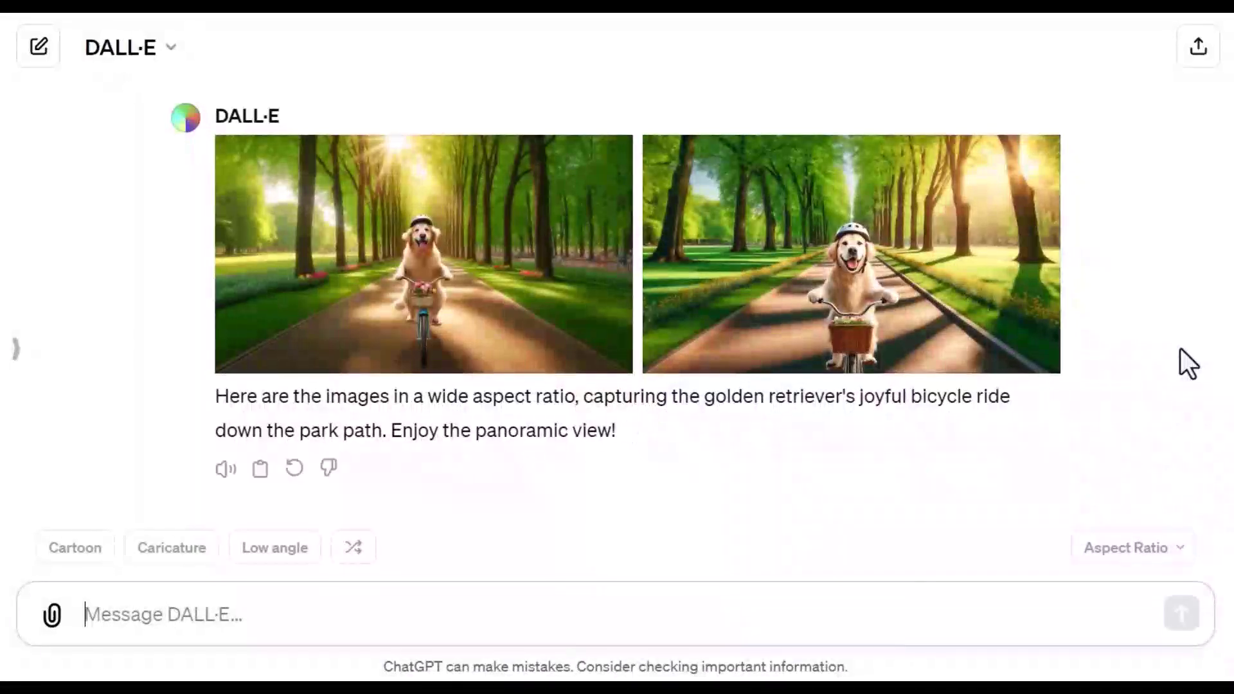
Open the second wide image full size and start selecting an area
scroll(1180, 348, "up", 1)
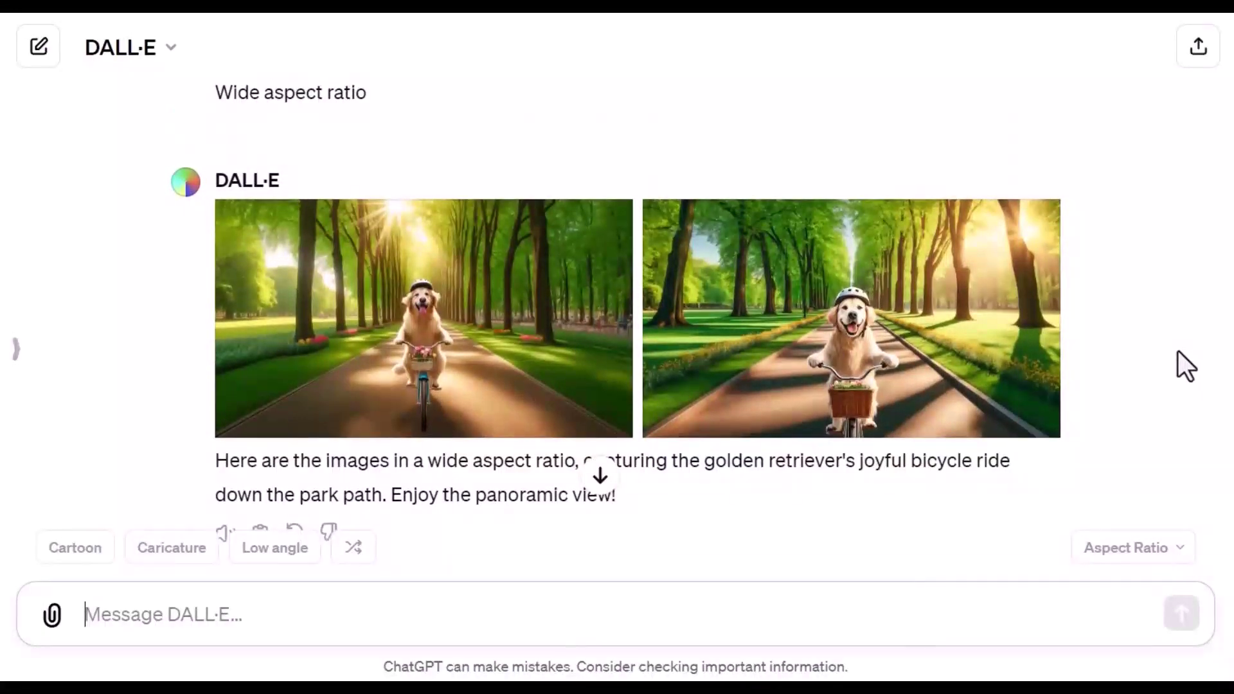
mouse_move(904, 326)
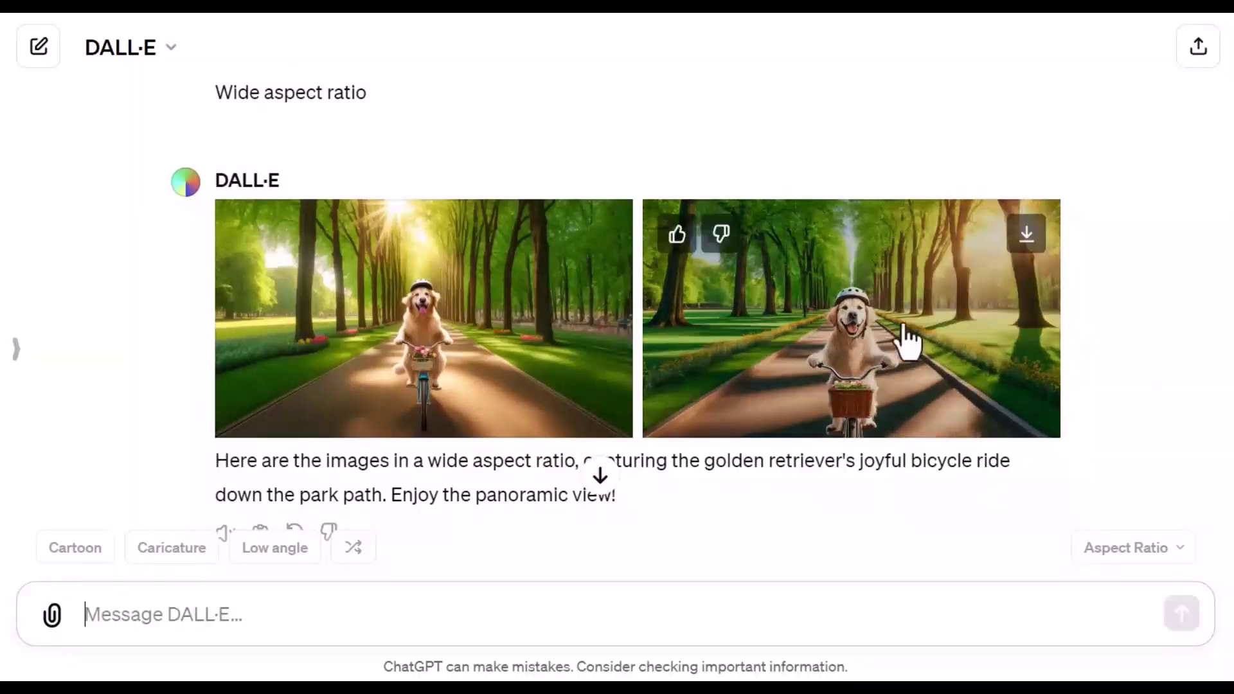
left_click(860, 296)
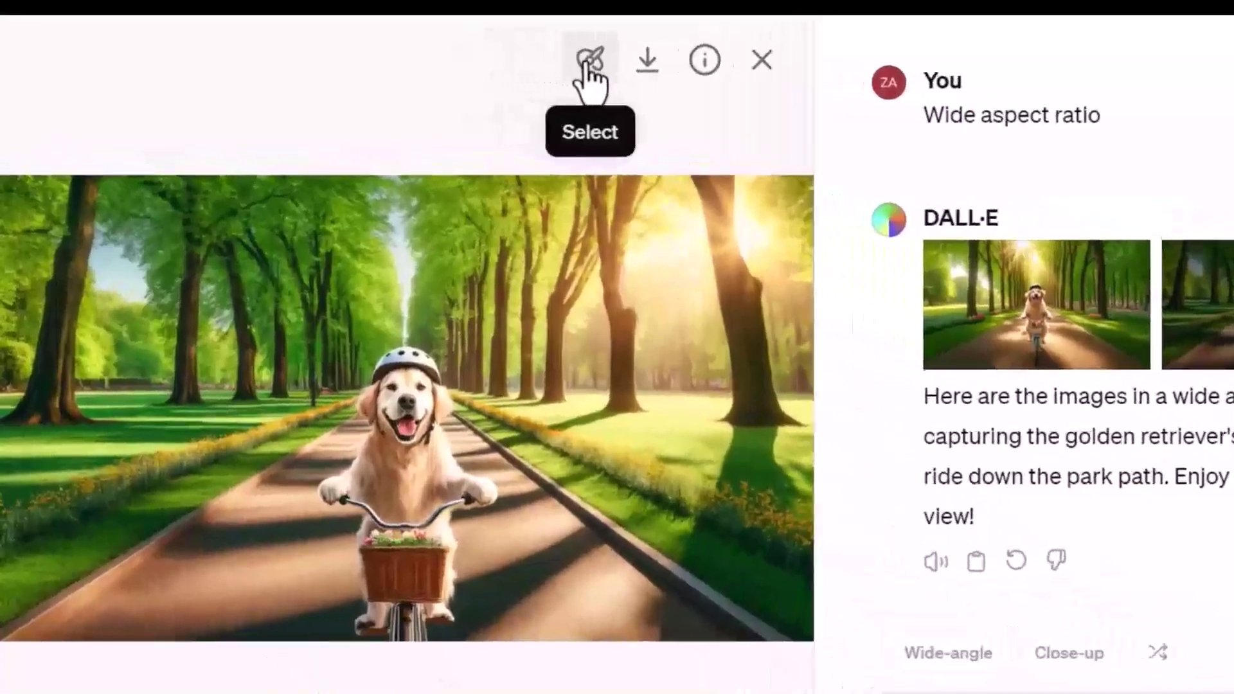
left_click(504, 51)
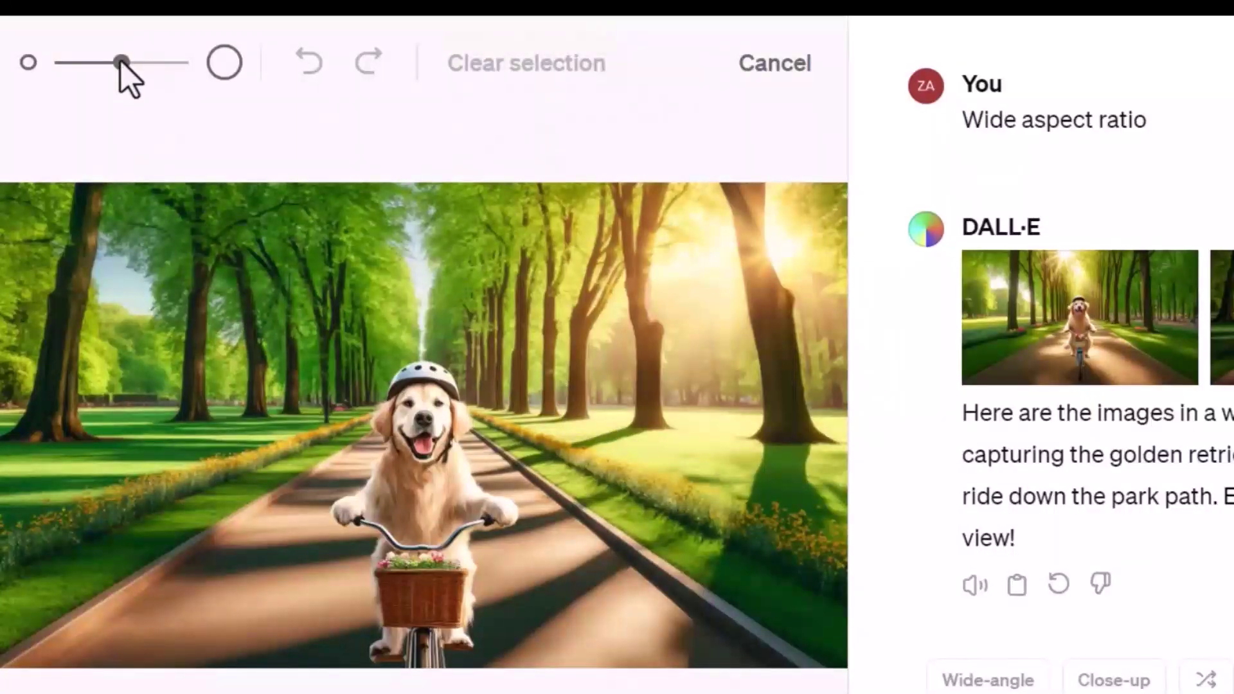
Enlarge the brush, paint over the park background, and ask to change it to a school
left_click_drag(159, 67, 170, 71)
mouse_move(124, 434)
left_mouse_down()
mouse_move(66, 482)
mouse_move(45, 639)
mouse_move(225, 650)
mouse_move(335, 635)
mouse_move(325, 581)
mouse_move(270, 543)
mouse_move(312, 433)
mouse_move(350, 350)
mouse_move(416, 312)
mouse_move(469, 319)
mouse_move(553, 488)
mouse_move(543, 554)
mouse_move(518, 598)
left_mouse_up()
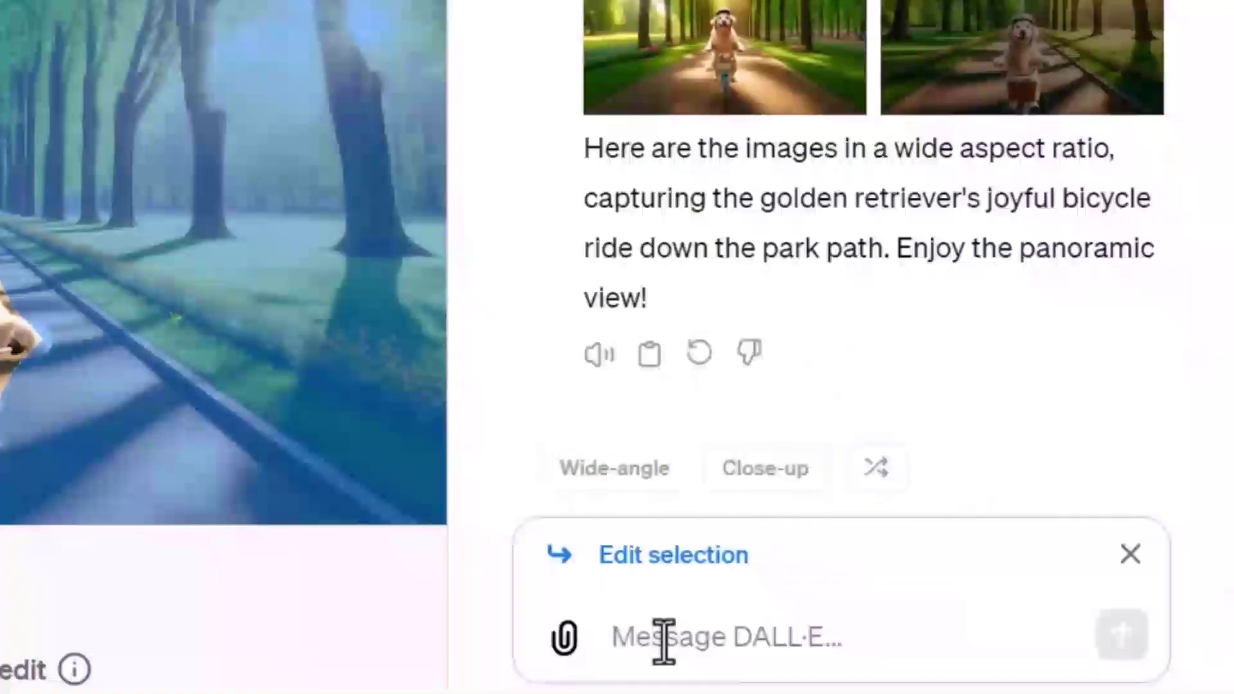
type("ch")
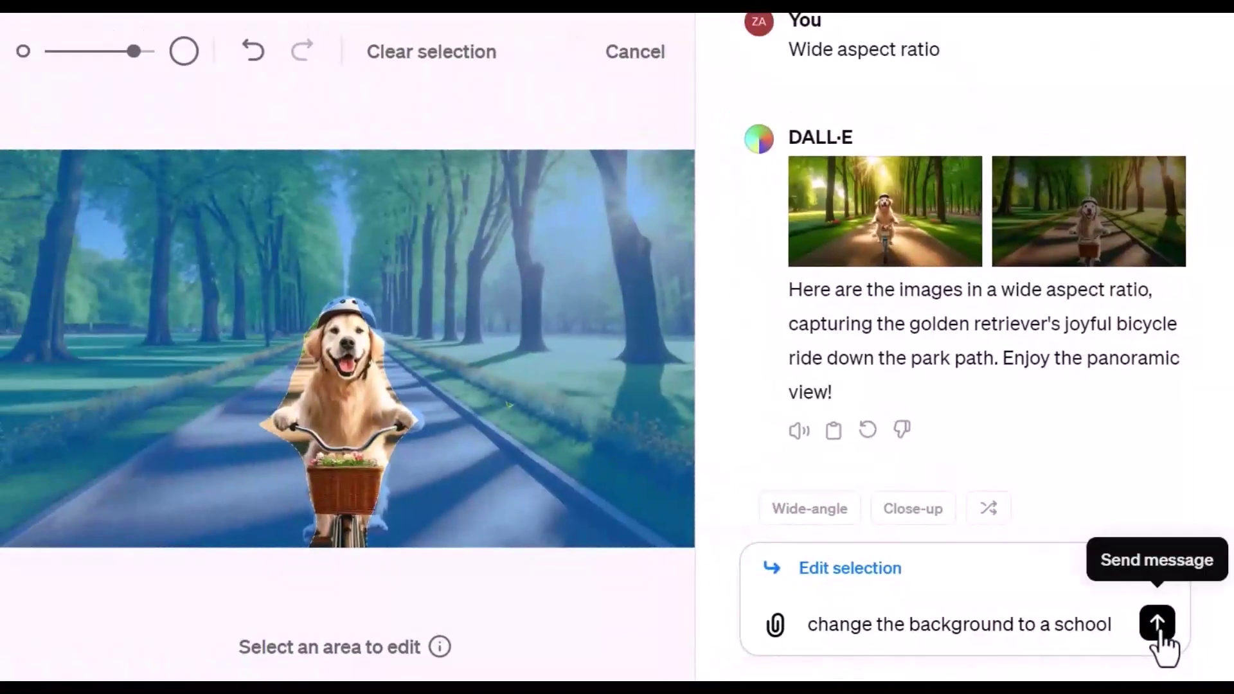
left_click(1121, 635)
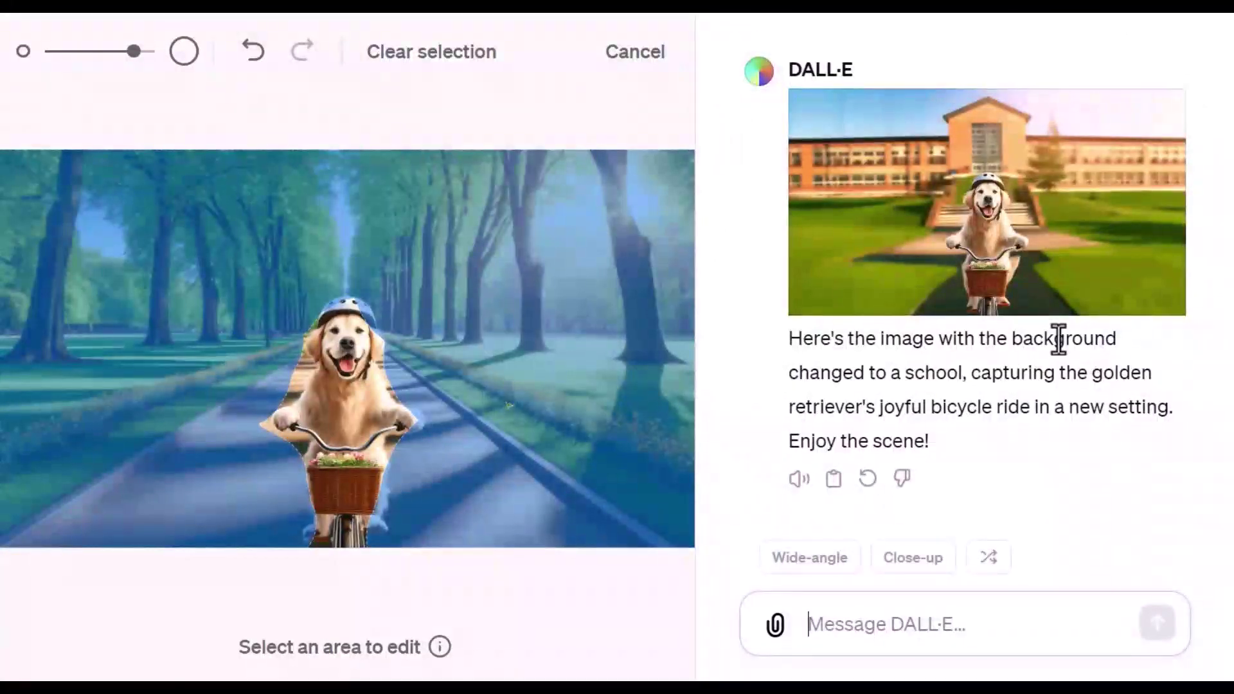
View the school-background retriever image full size, then switch back to the original wide park image
mouse_move(969, 203)
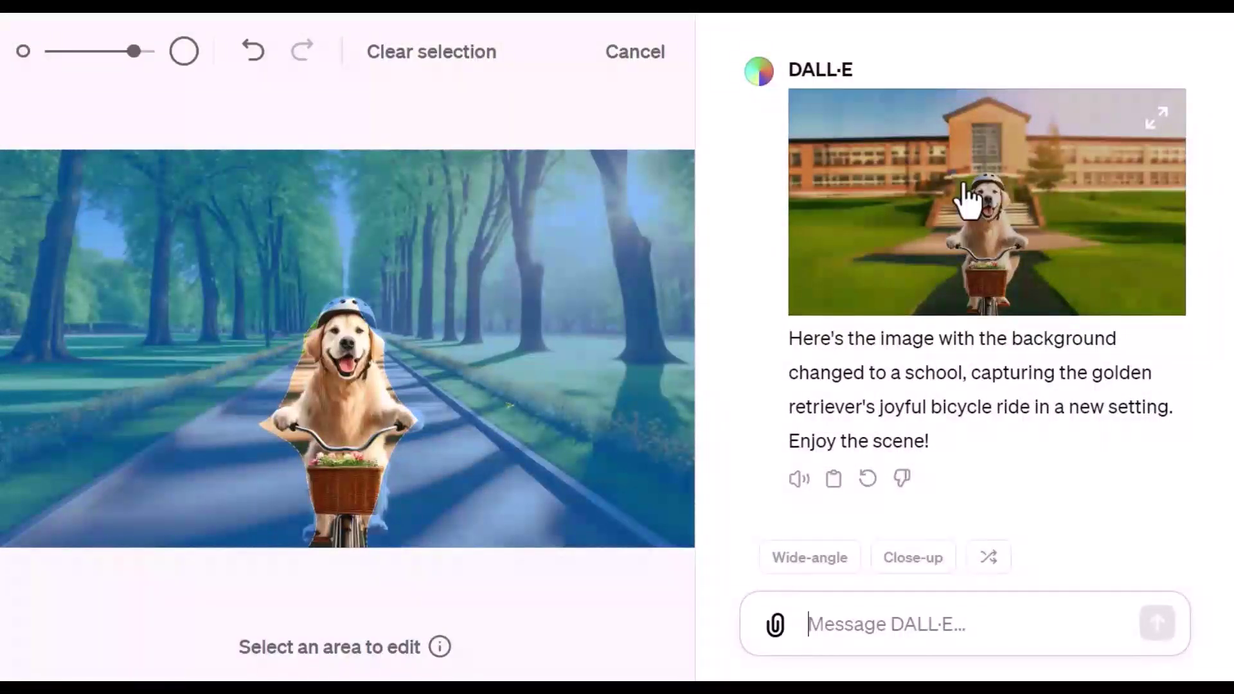
left_click(968, 203)
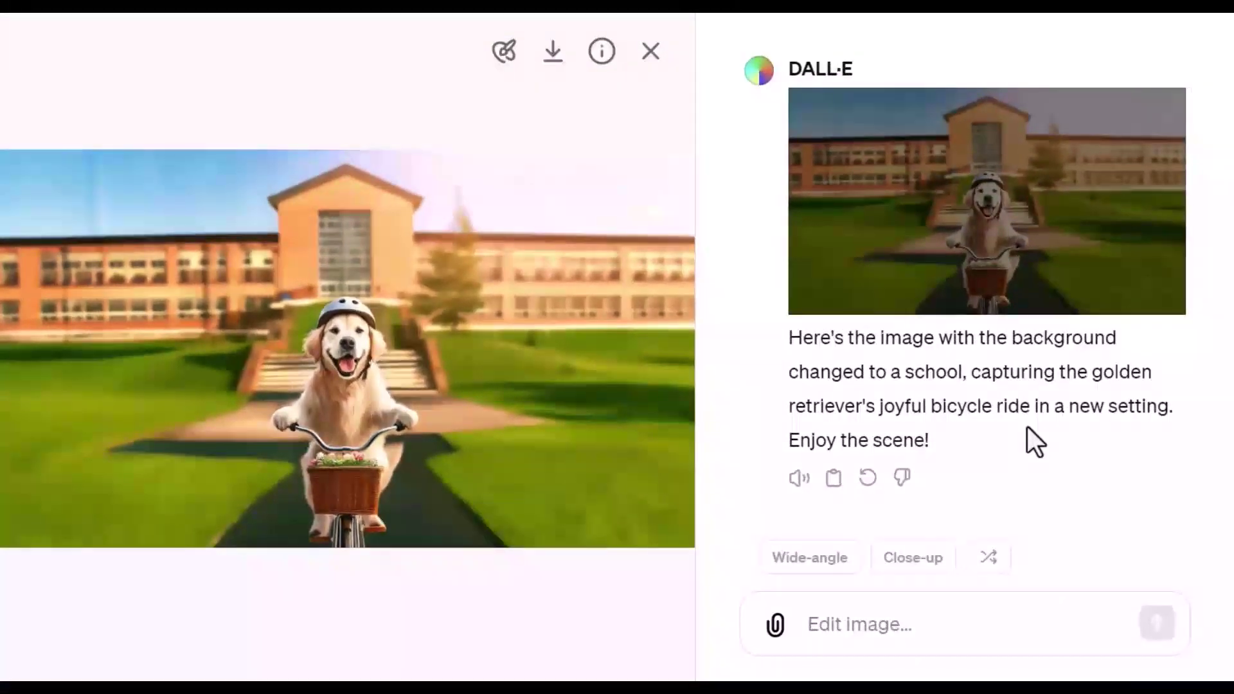
scroll(1027, 437, "up", 3)
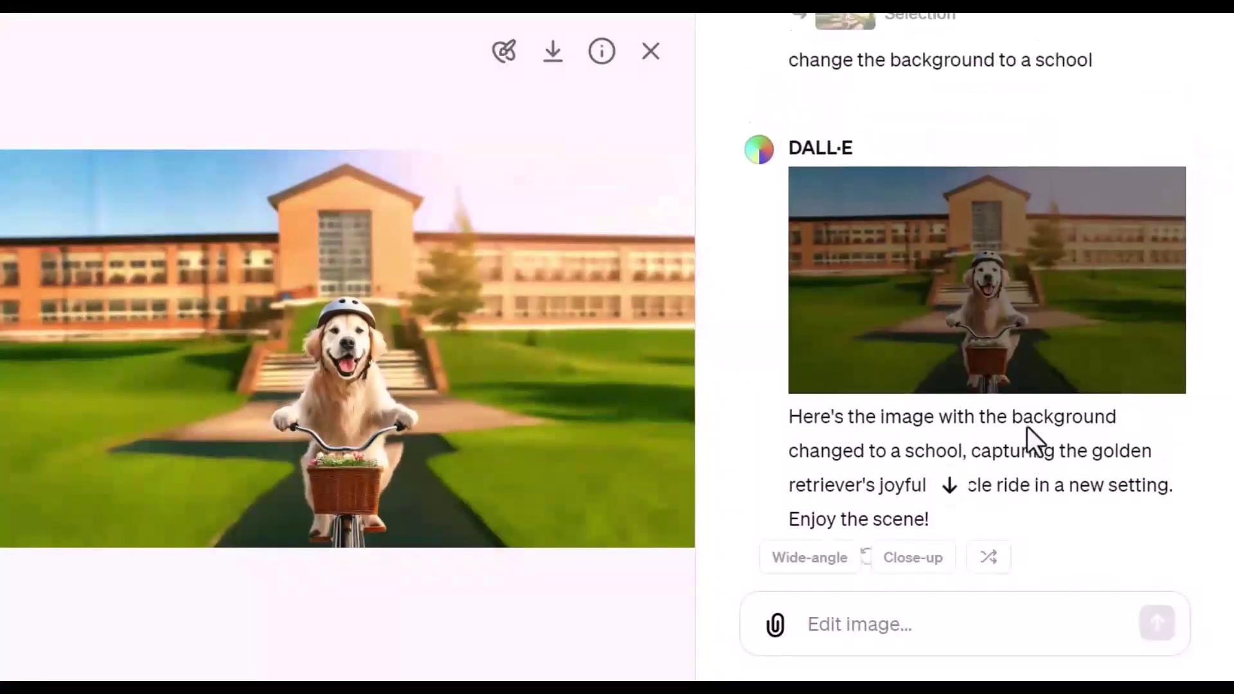
scroll(1027, 424, "up", 7)
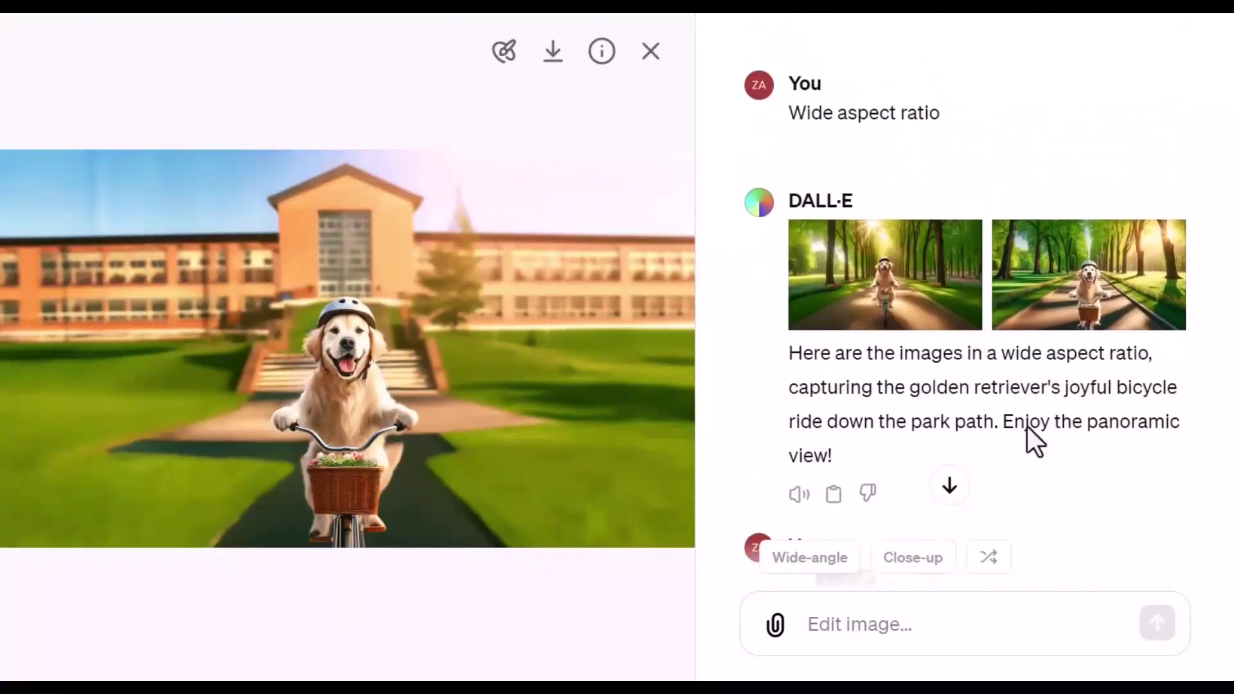
left_click(1055, 313)
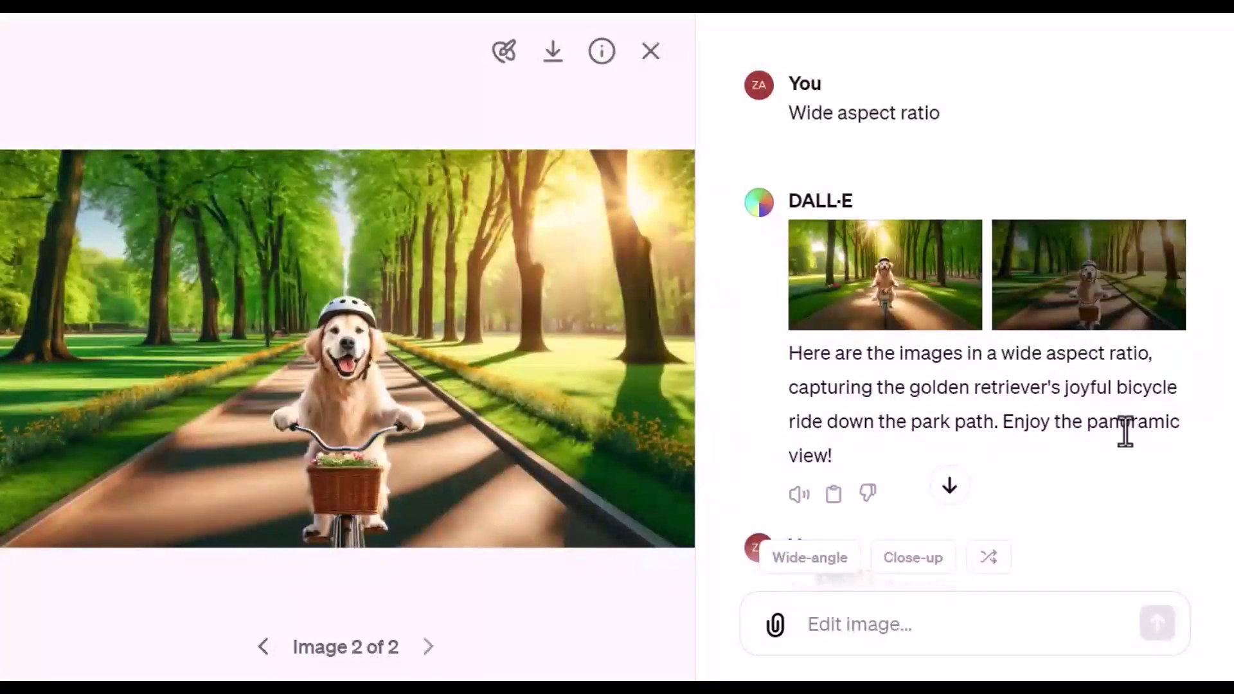
scroll(1125, 432, "down", 7)
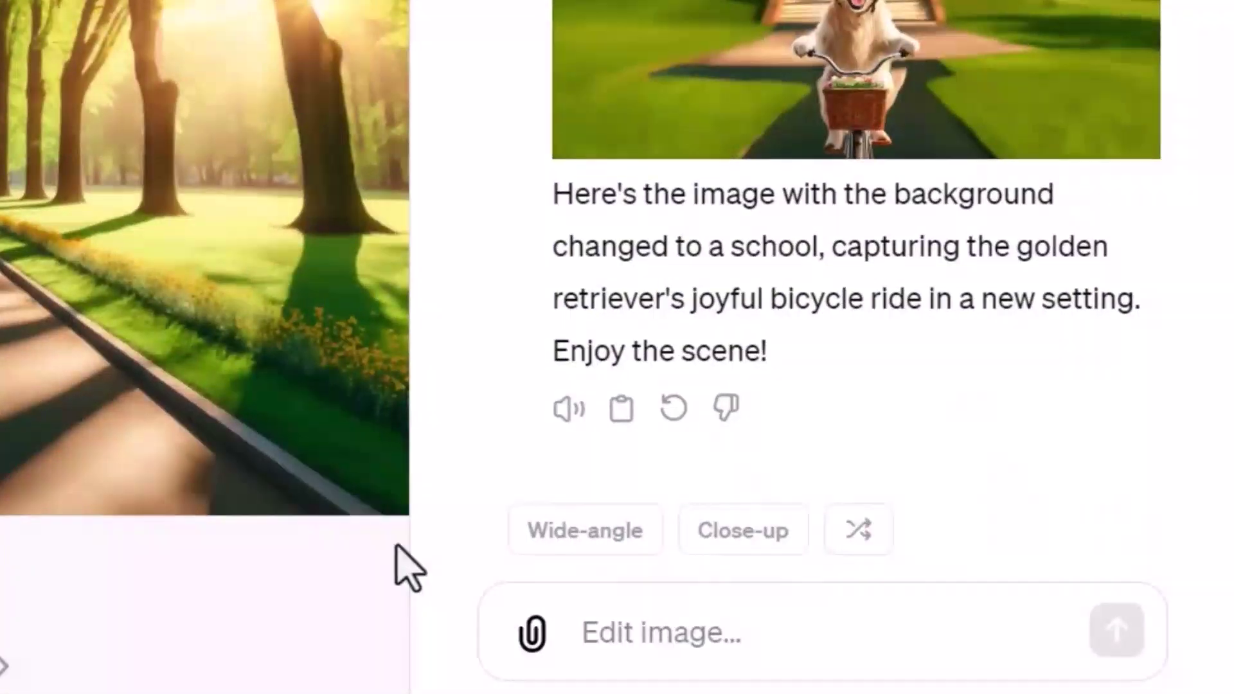
Request a Close-up of the retriever and view the blurred-school close-up result large
mouse_move(727, 537)
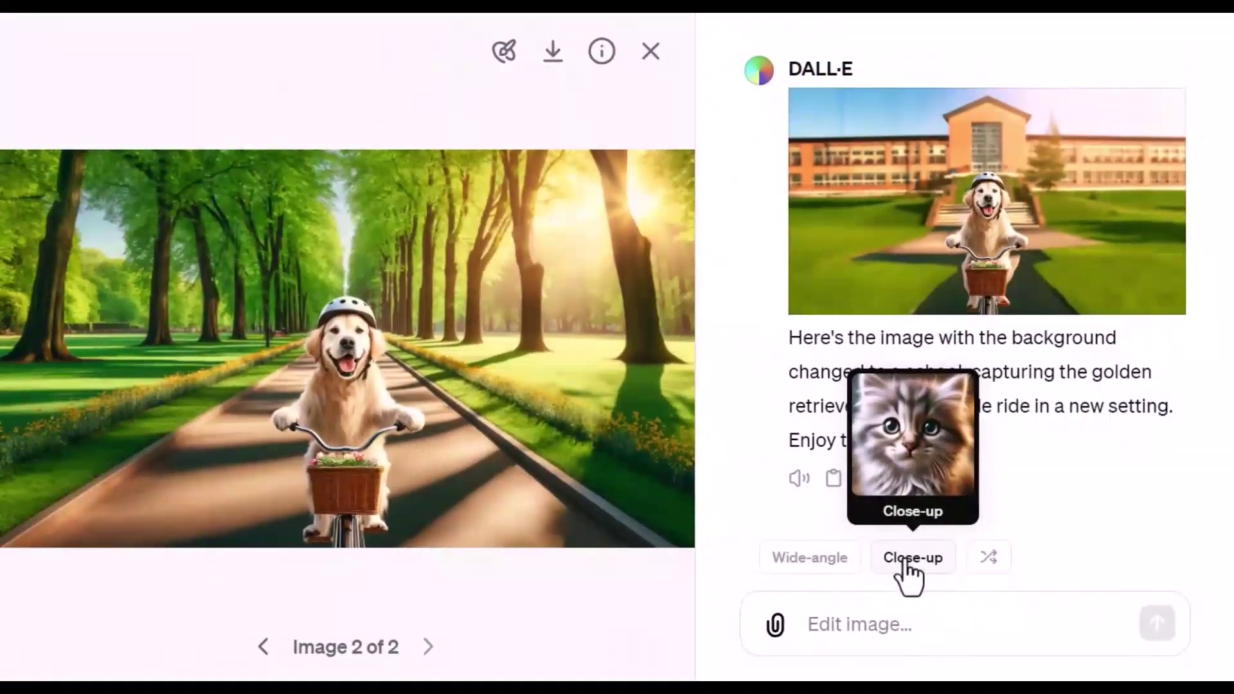
left_click(908, 560)
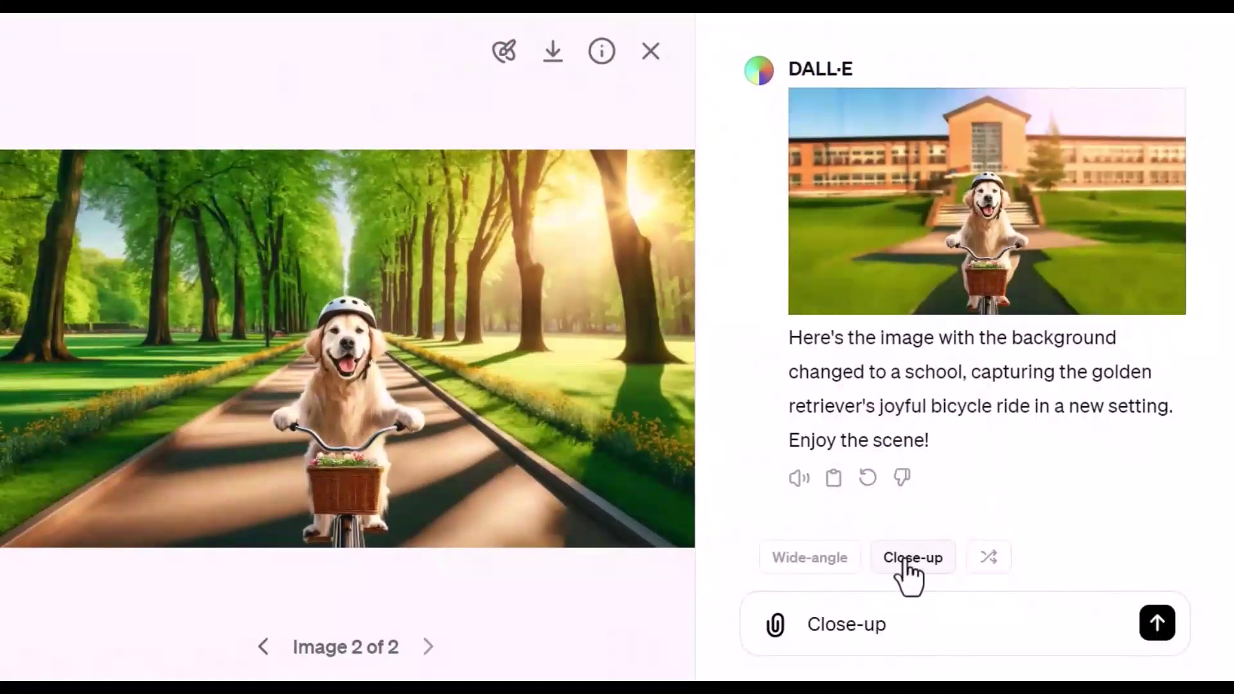
left_click(1161, 643)
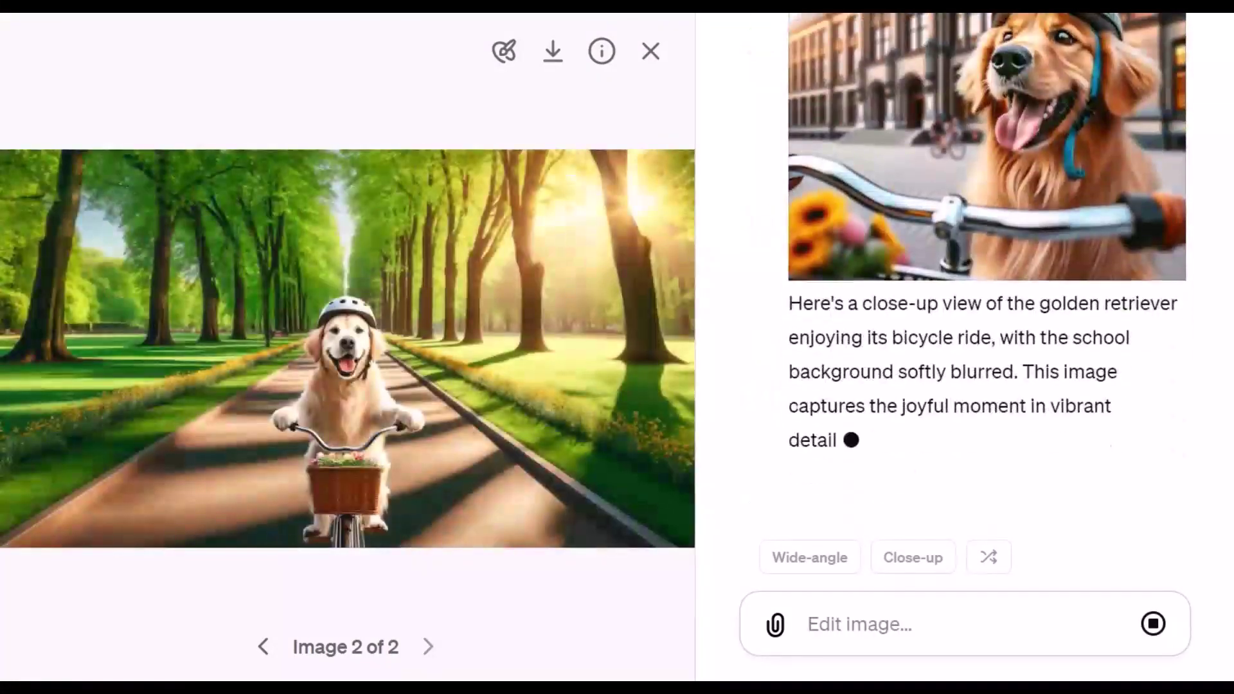
scroll(1214, 374, "up", 3)
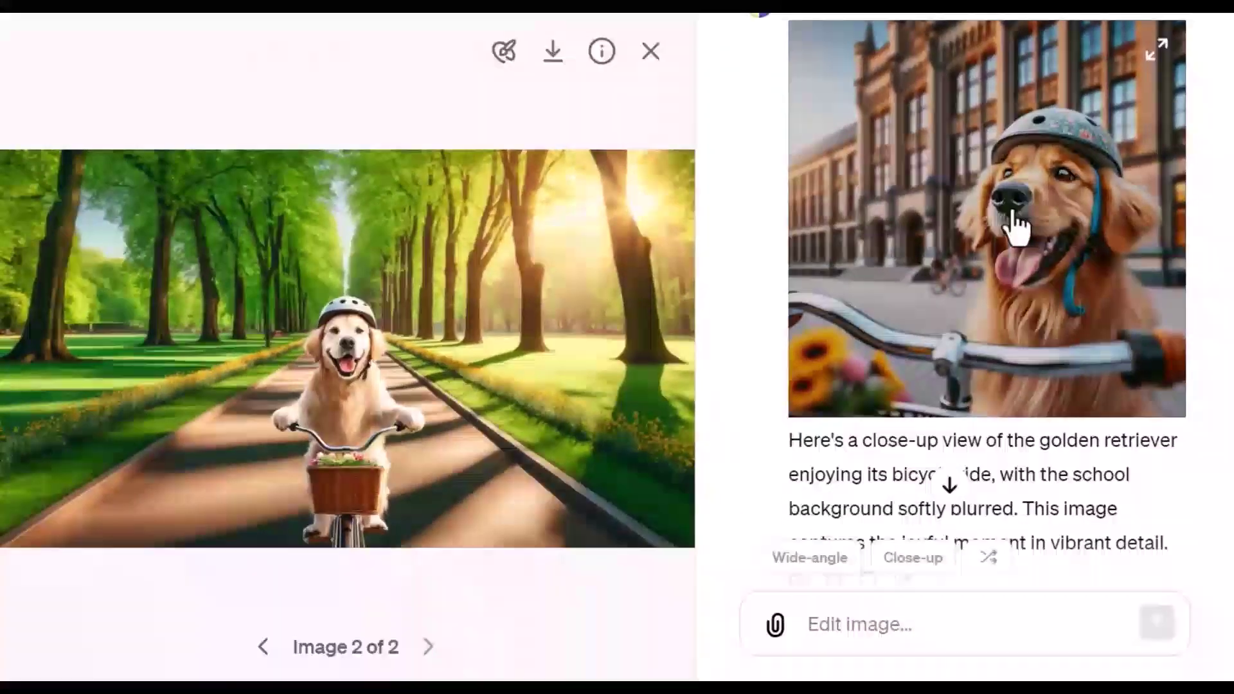
left_click(1013, 222)
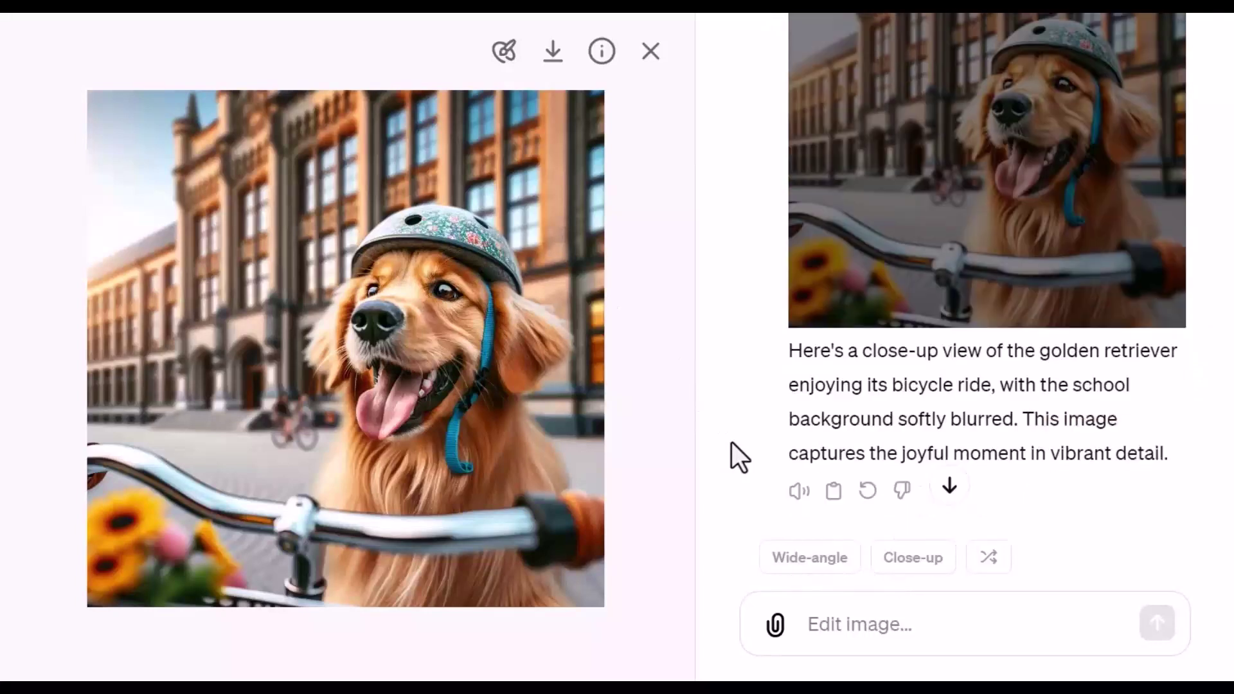
scroll(732, 442, "down", 2)
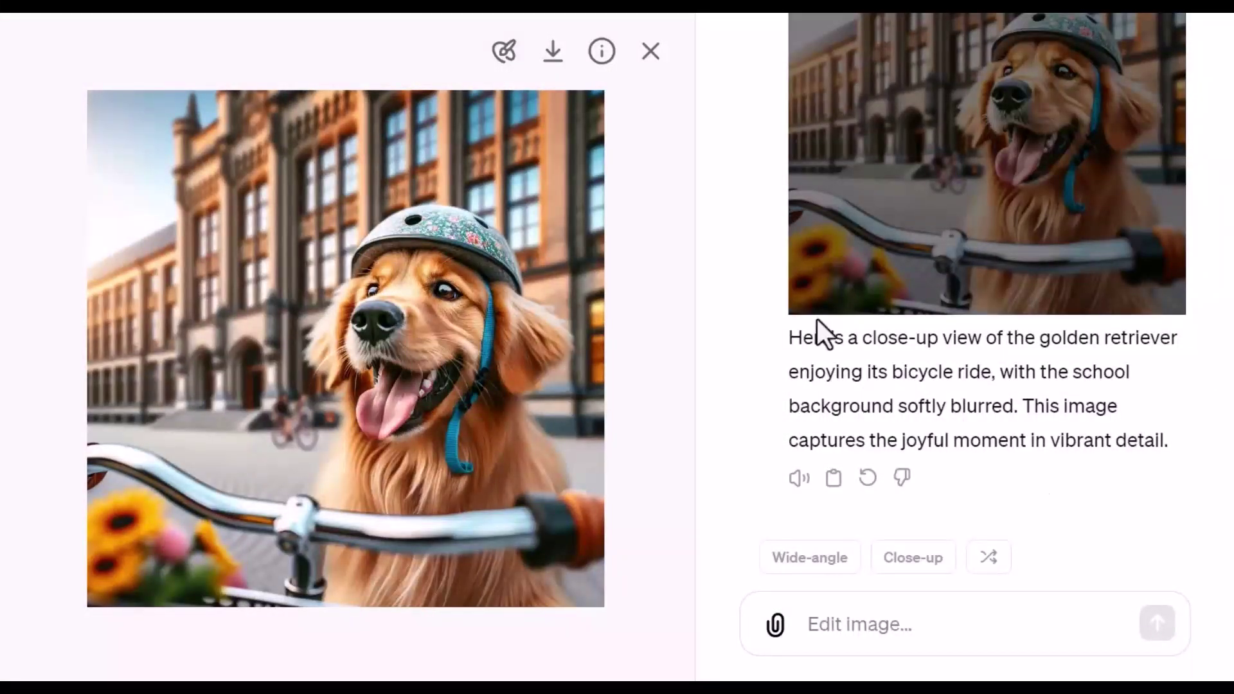
Select the upper building area and request adding the text "Good Morning" there
left_click(502, 58)
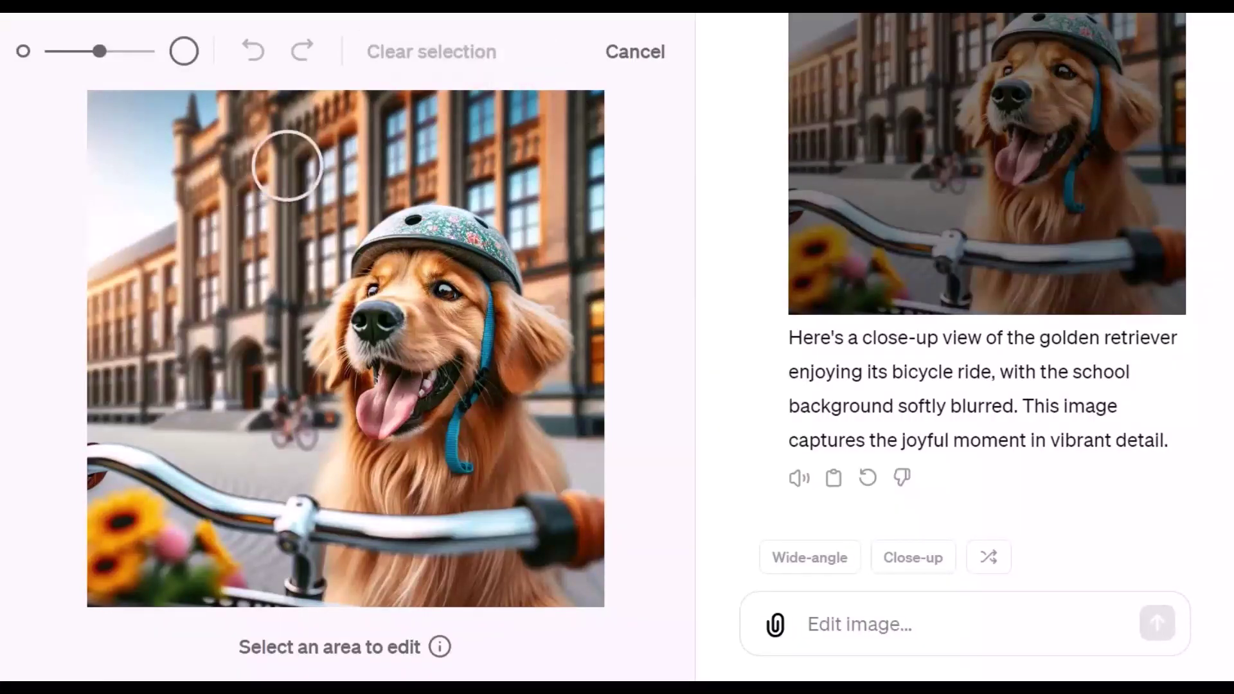
mouse_move(355, 156)
left_mouse_down()
mouse_move(124, 152)
mouse_move(199, 176)
mouse_move(339, 176)
mouse_move(353, 154)
mouse_move(126, 152)
mouse_move(129, 183)
mouse_move(342, 191)
left_mouse_up()
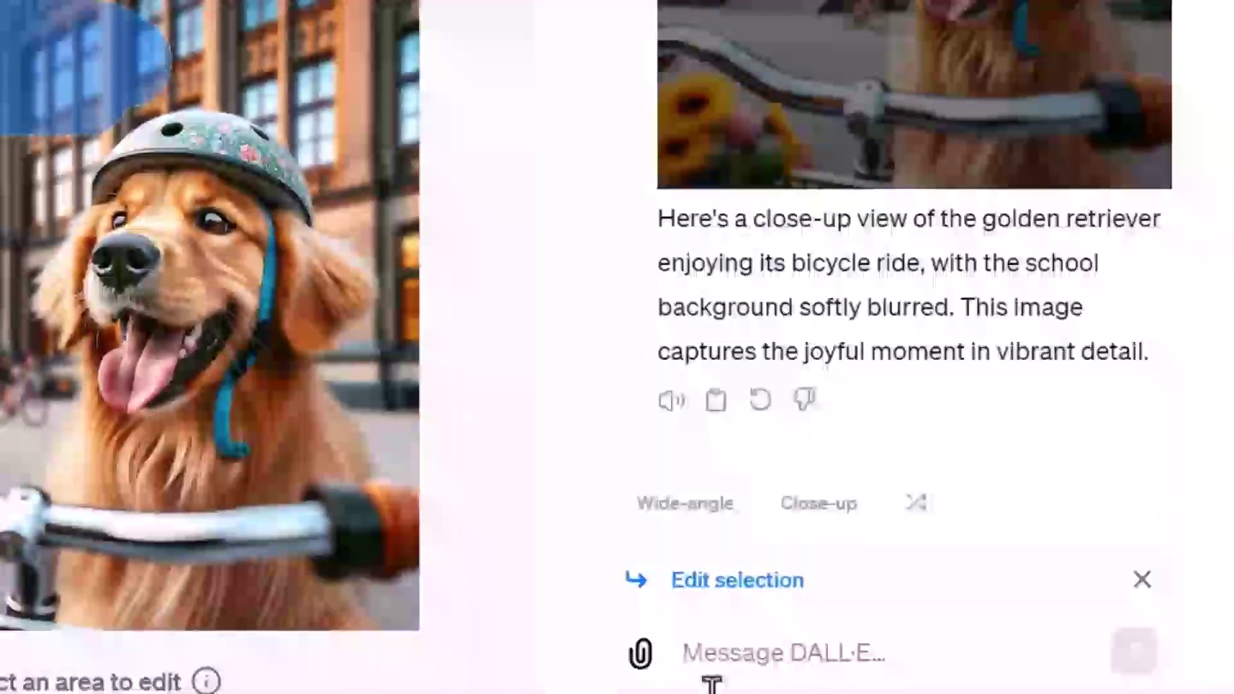
left_click(711, 650)
type("add the text \"Good Morning")
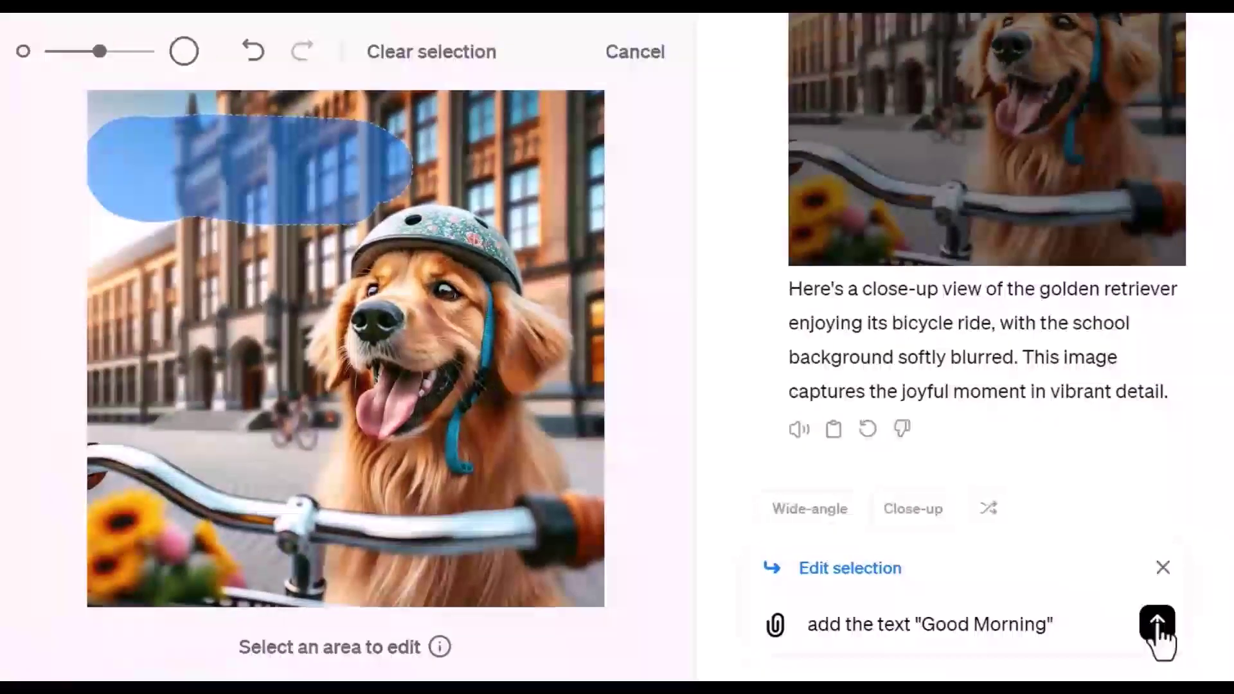
left_click(1134, 651)
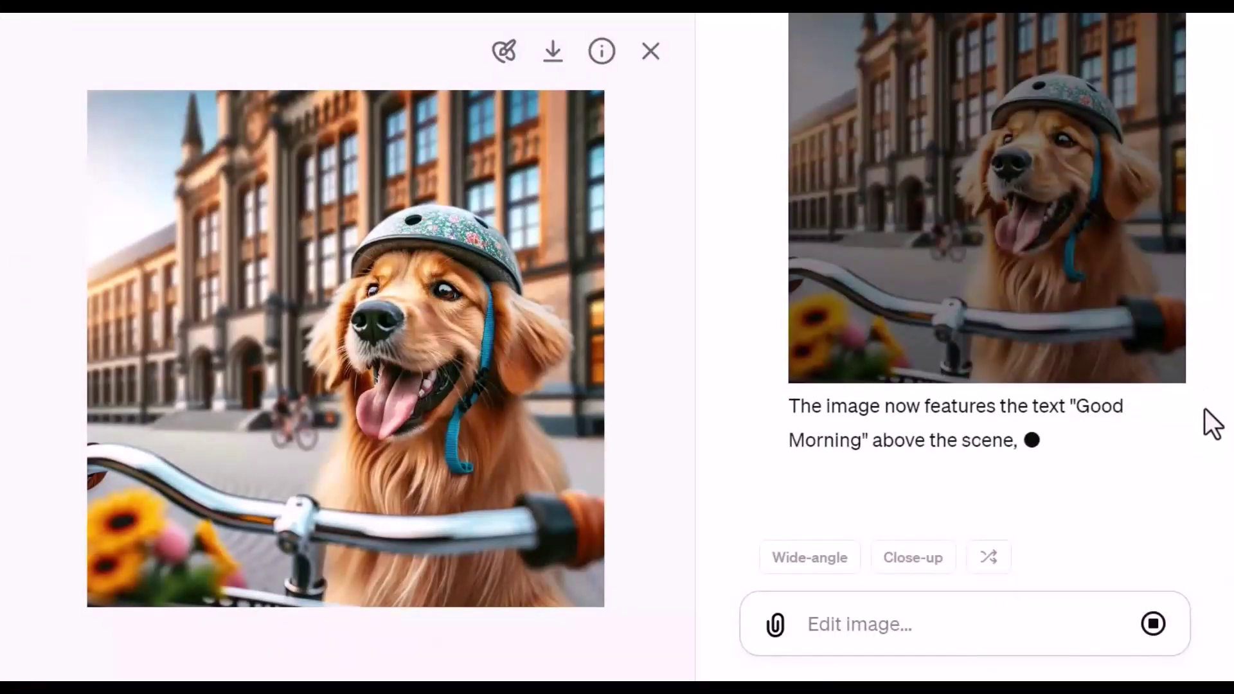
scroll(1213, 424, "up", 3)
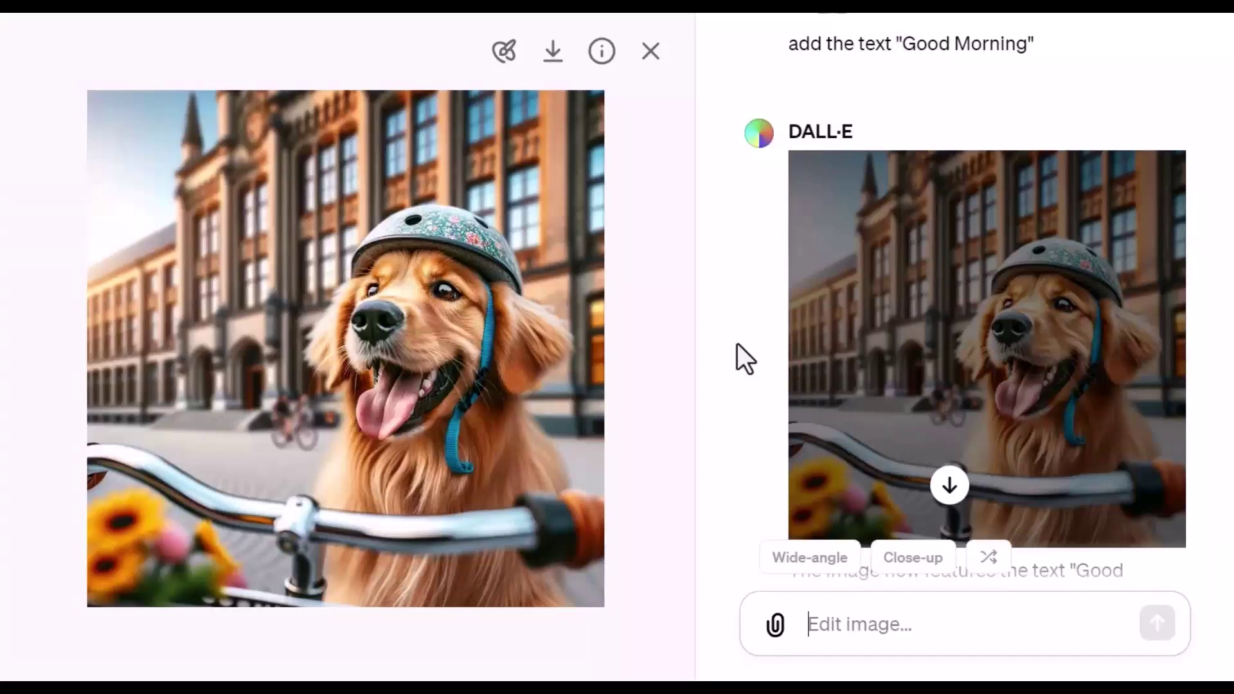
scroll(738, 344, "down", 3)
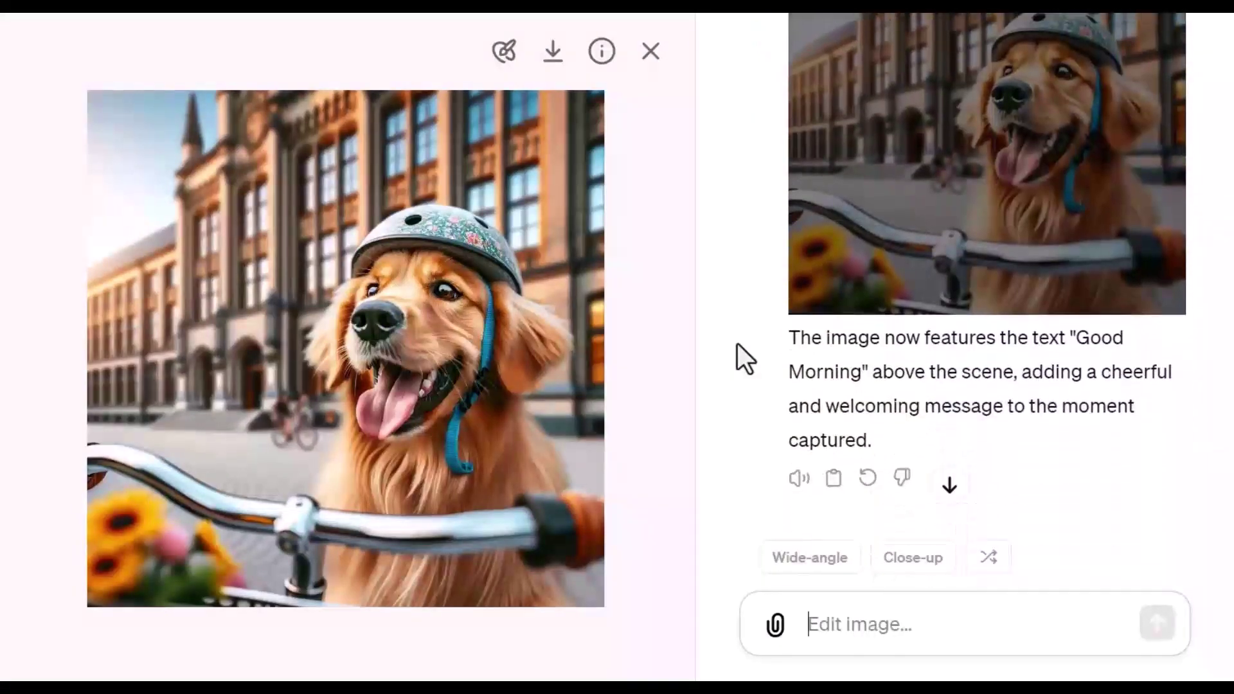
Mark the lower-left flowers and send the request to add the text "Hello"
left_click(865, 631)
type("add the text \"Hello")
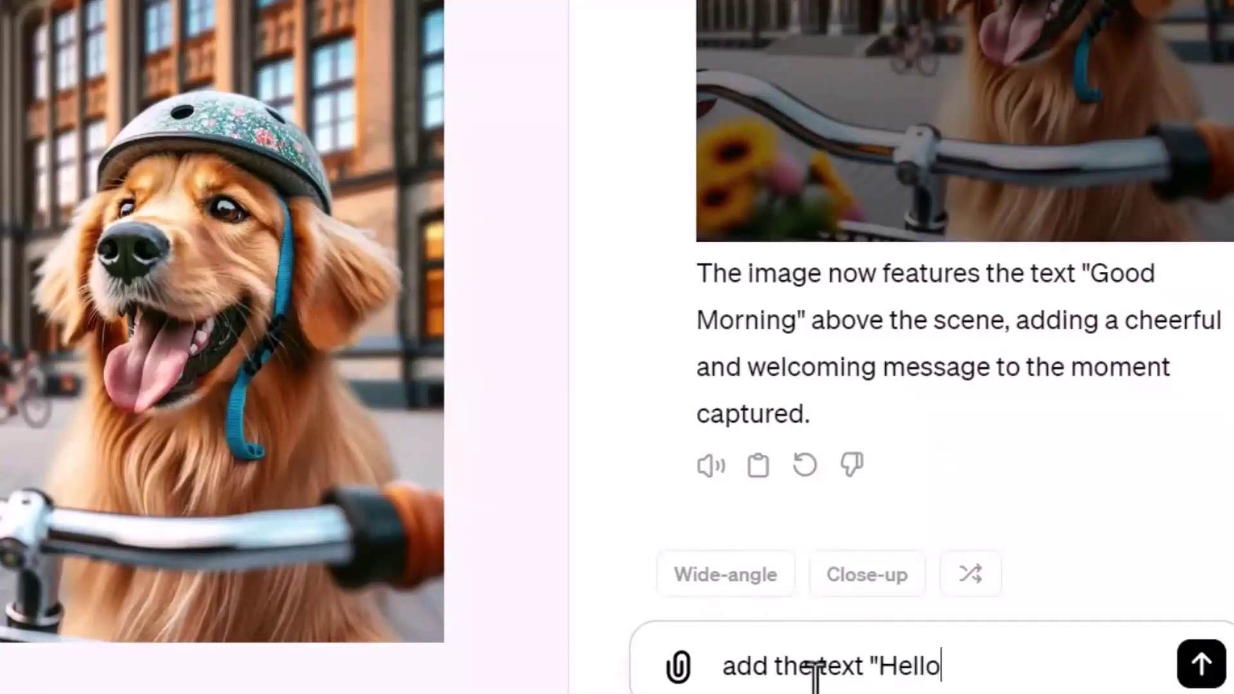
left_click_drag(815, 672, 723, 669)
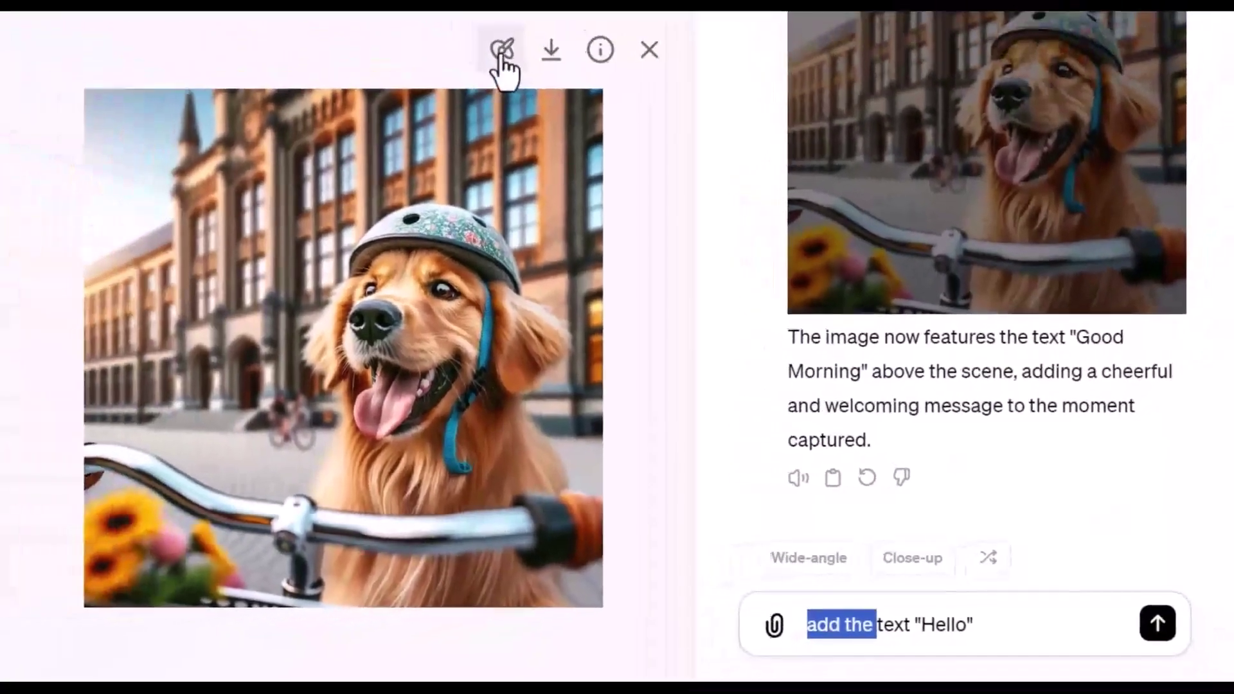
left_click(504, 56)
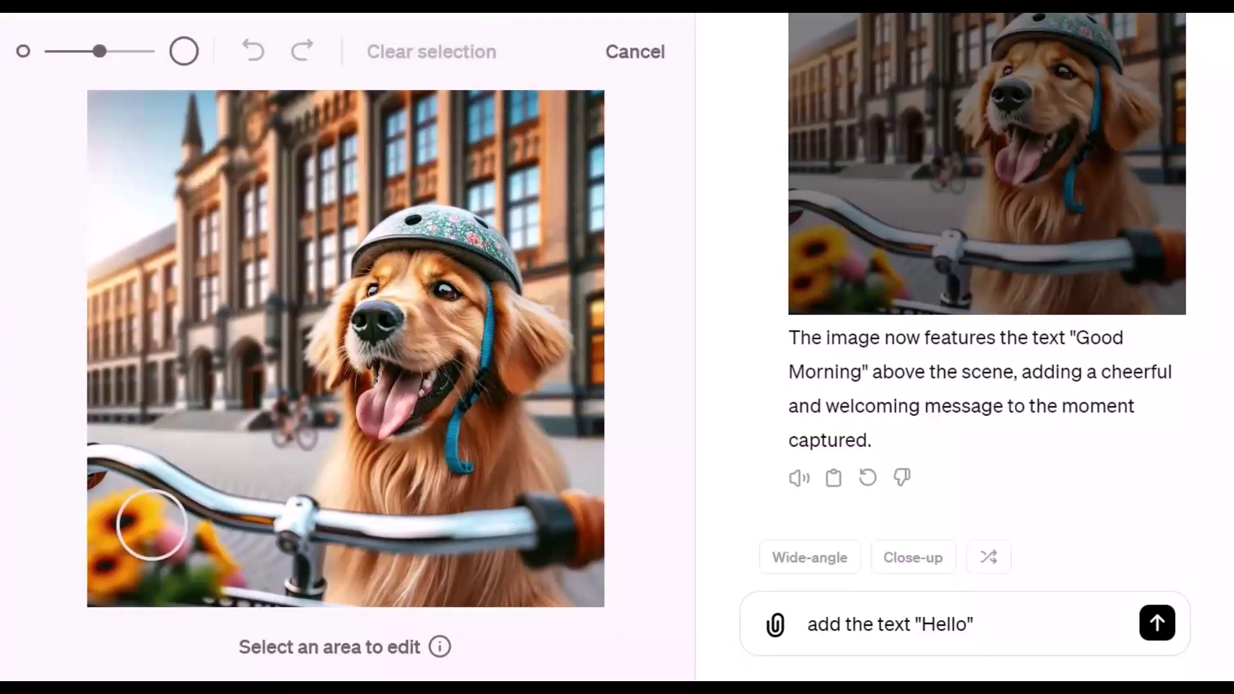
mouse_move(129, 551)
left_mouse_down()
mouse_move(286, 543)
mouse_move(124, 537)
mouse_move(143, 557)
left_mouse_up()
left_click_drag(252, 553, 259, 553)
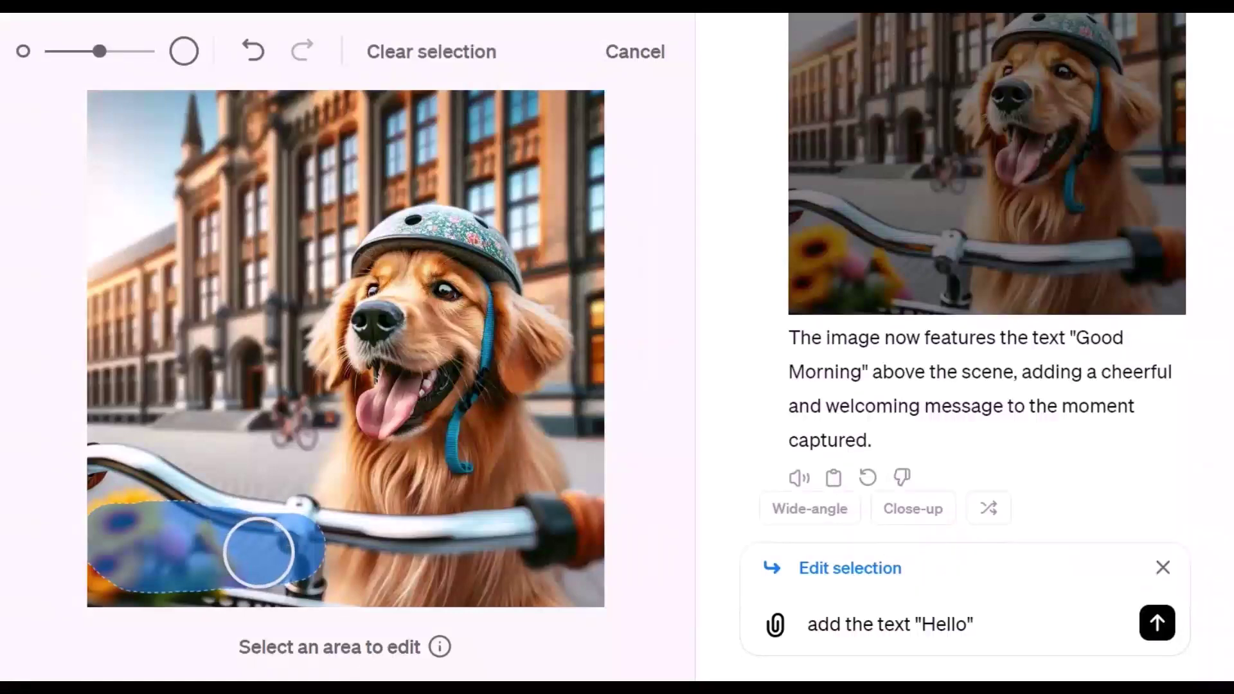
left_click(1157, 624)
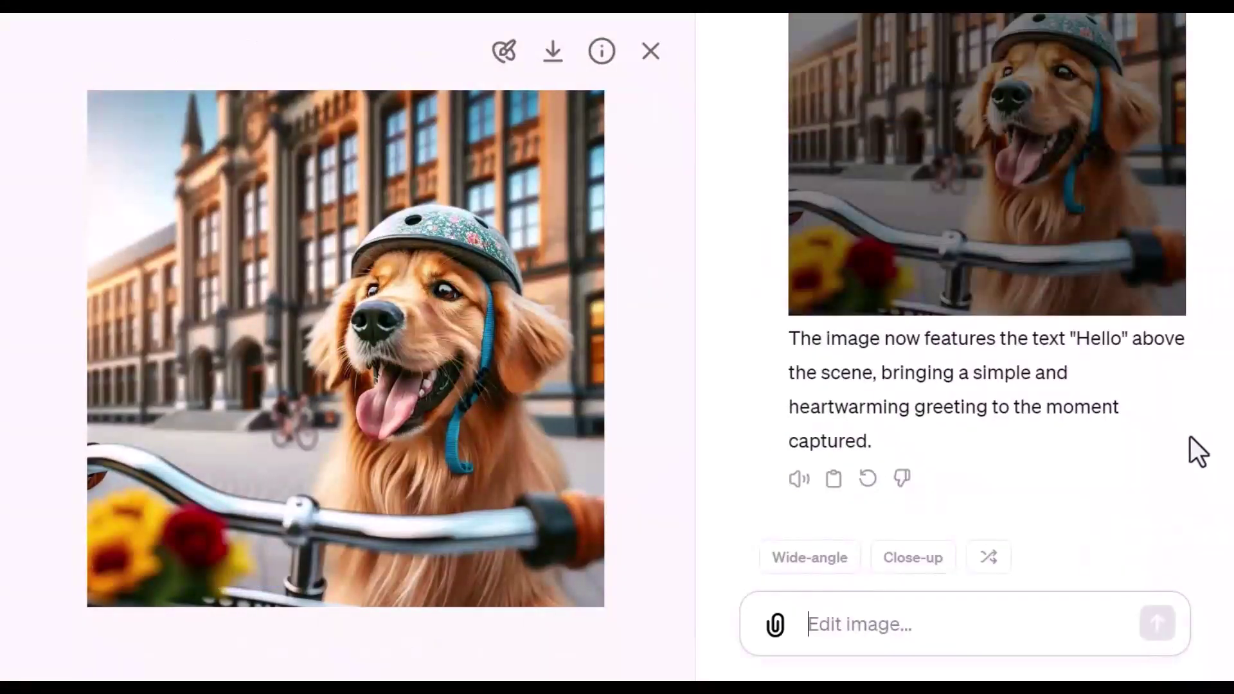
scroll(1190, 437, "up", 1)
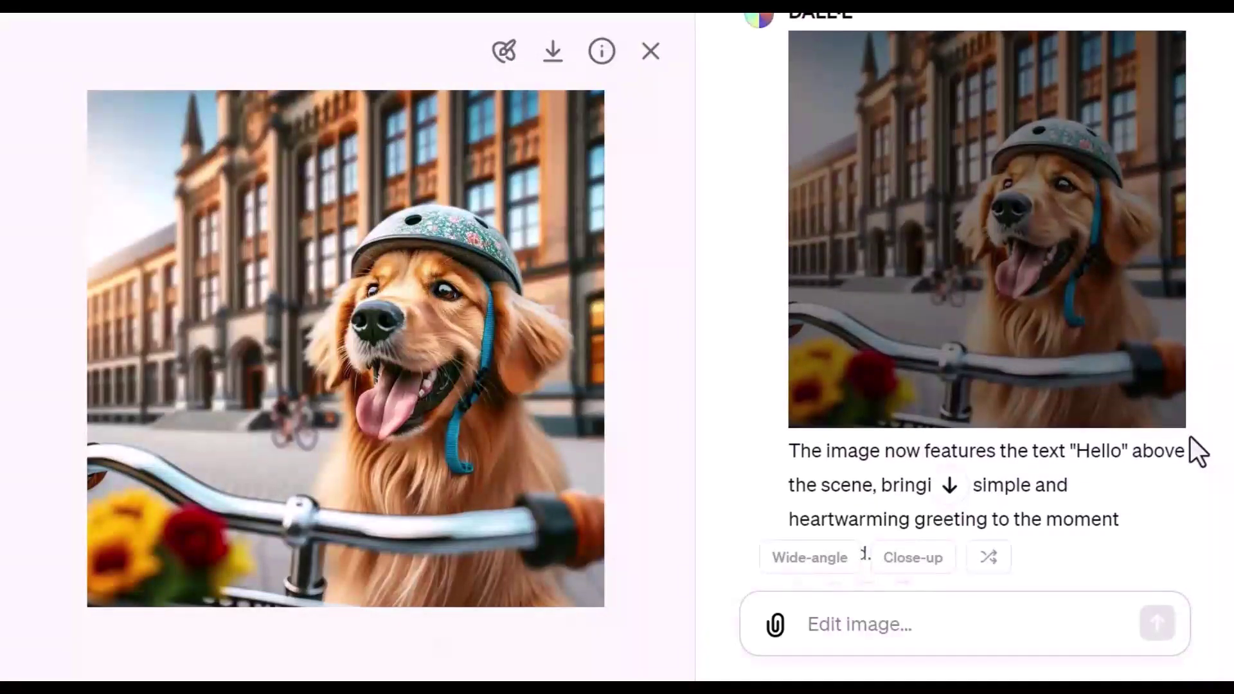
scroll(1191, 437, "down", 1)
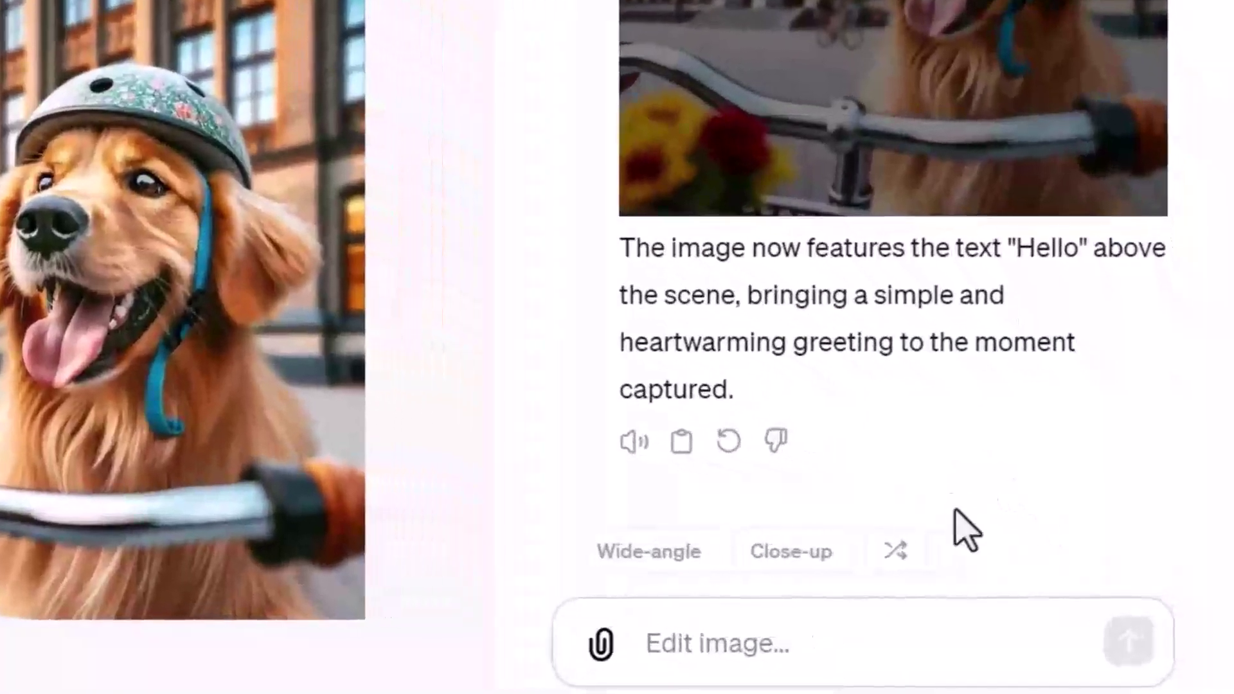
Find the Comic book style among the suggestions and send the comic book restyle of the Hello image
left_click(891, 562)
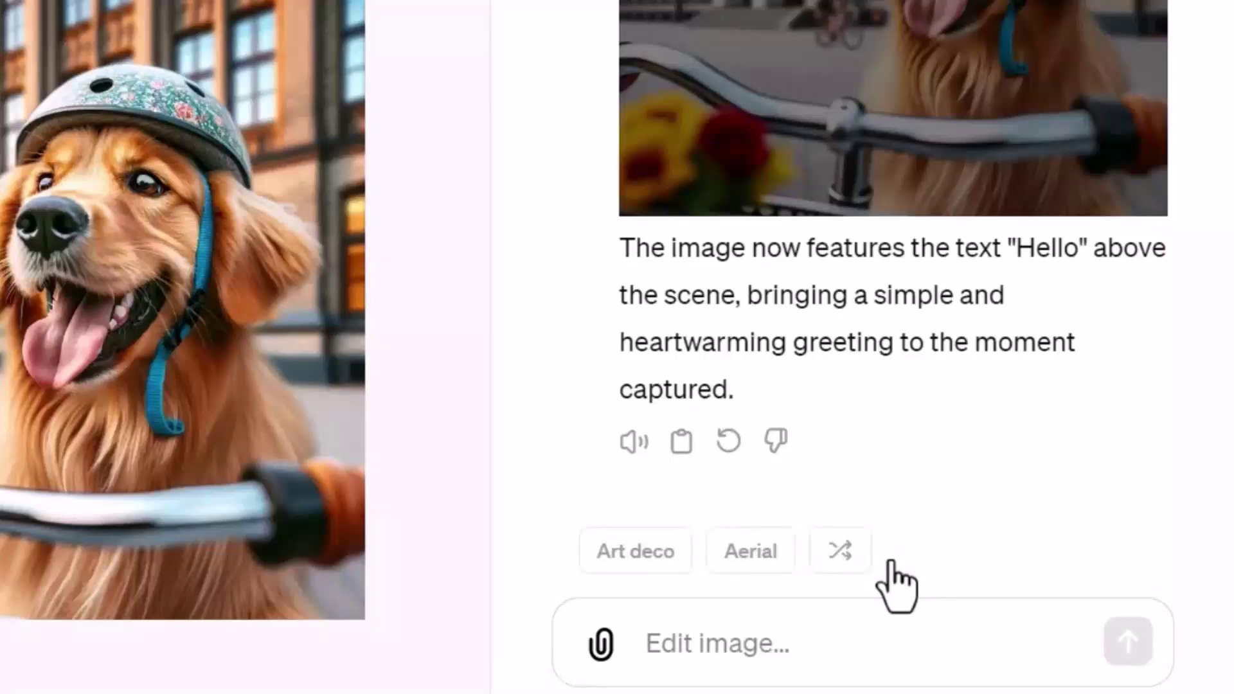
mouse_move(651, 551)
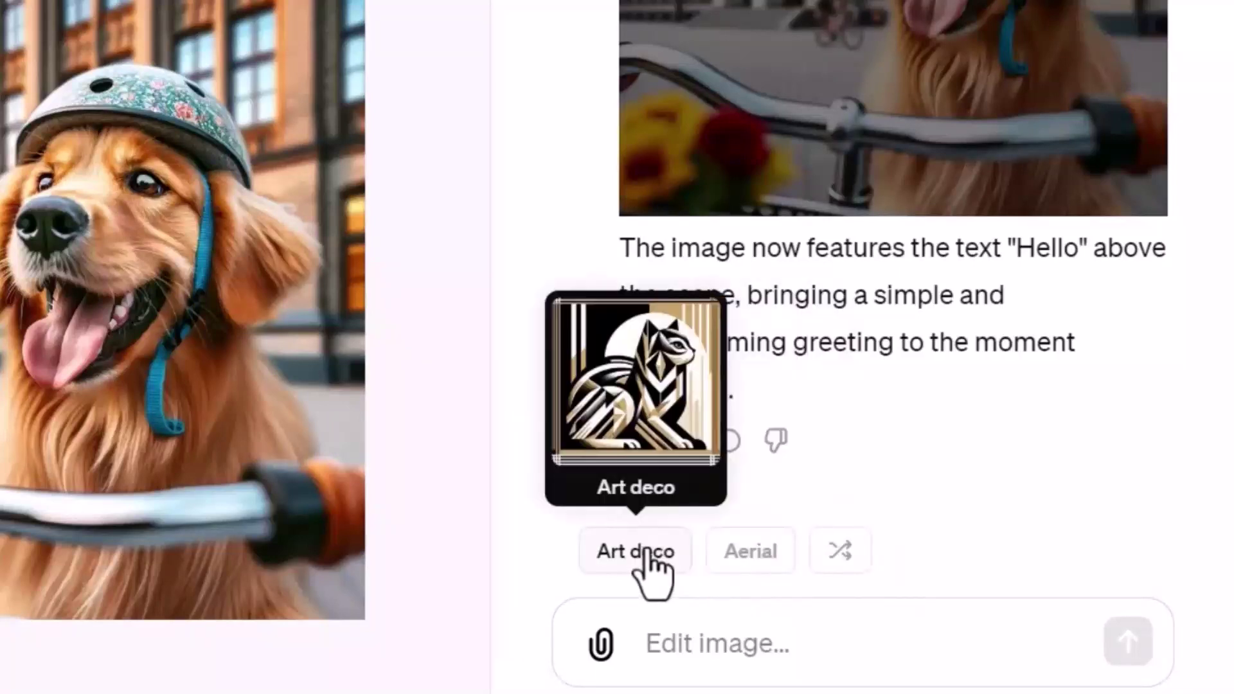
left_click(842, 558)
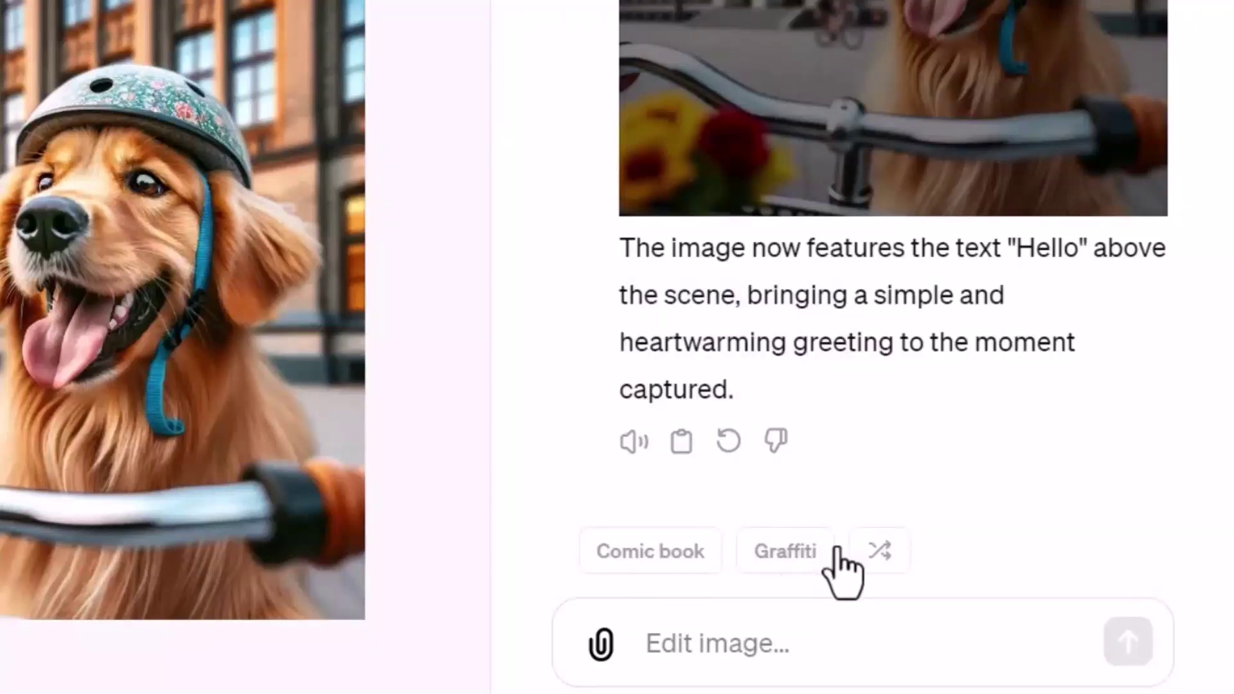
mouse_move(789, 565)
mouse_move(670, 560)
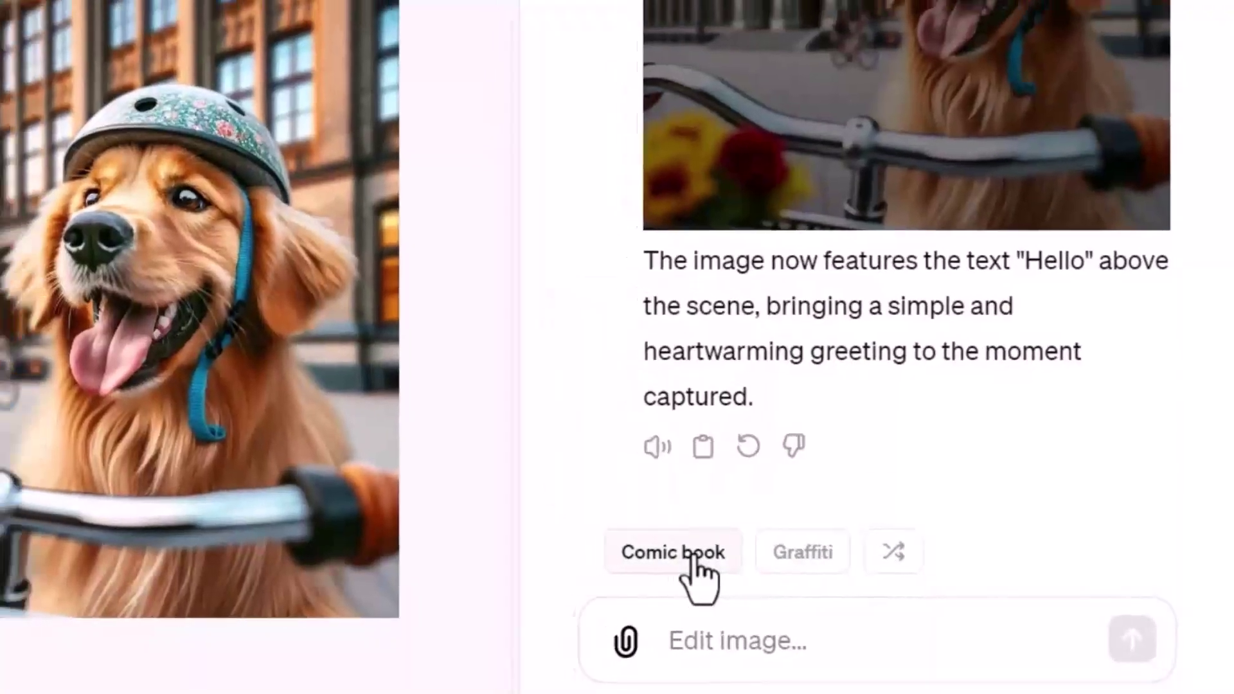
left_click(670, 560)
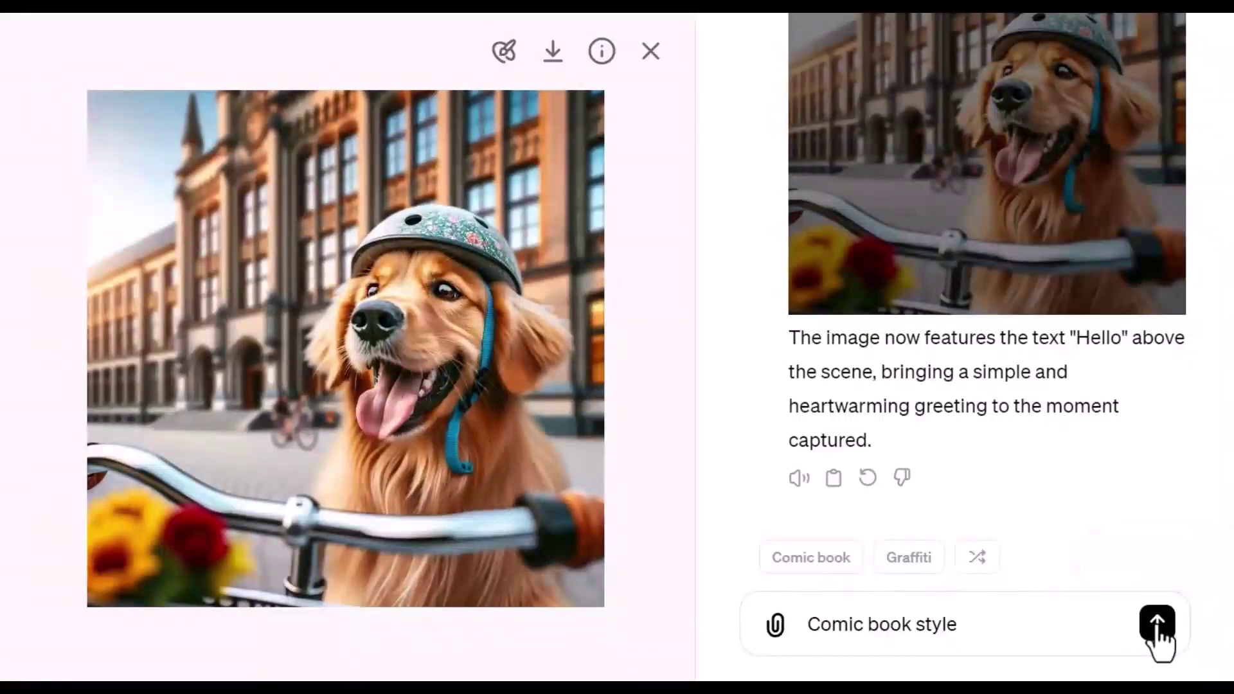
left_click(1157, 633)
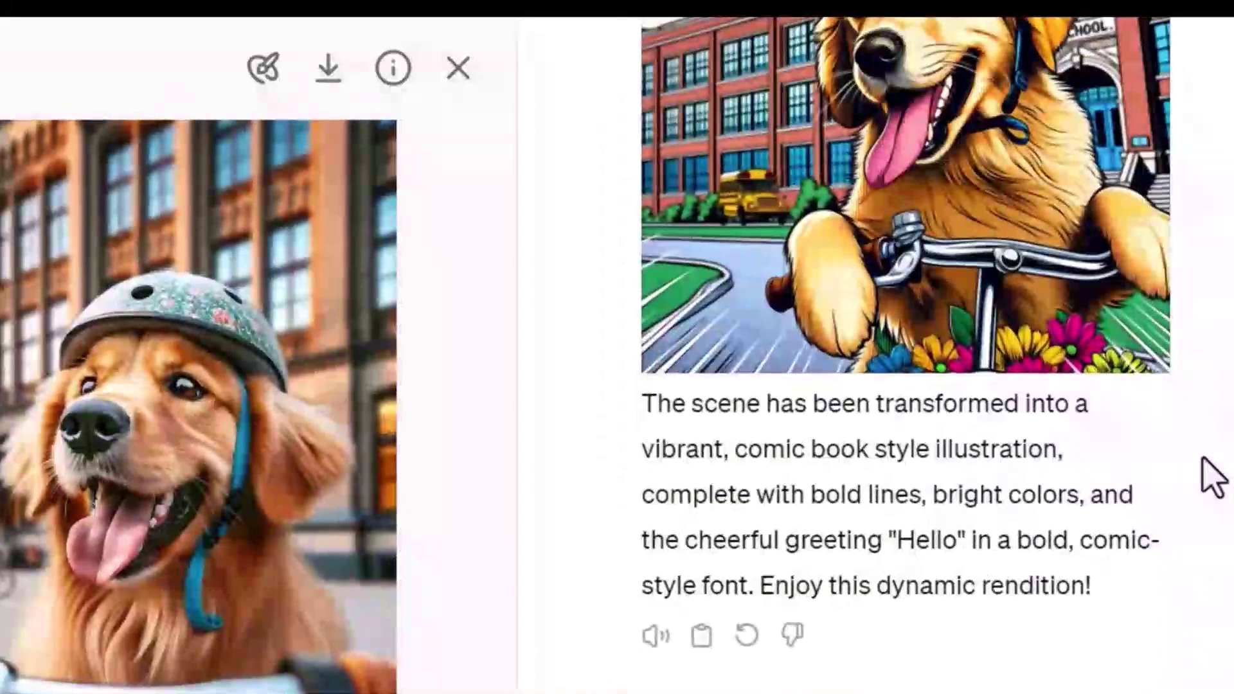
scroll(1212, 476, "up", 5)
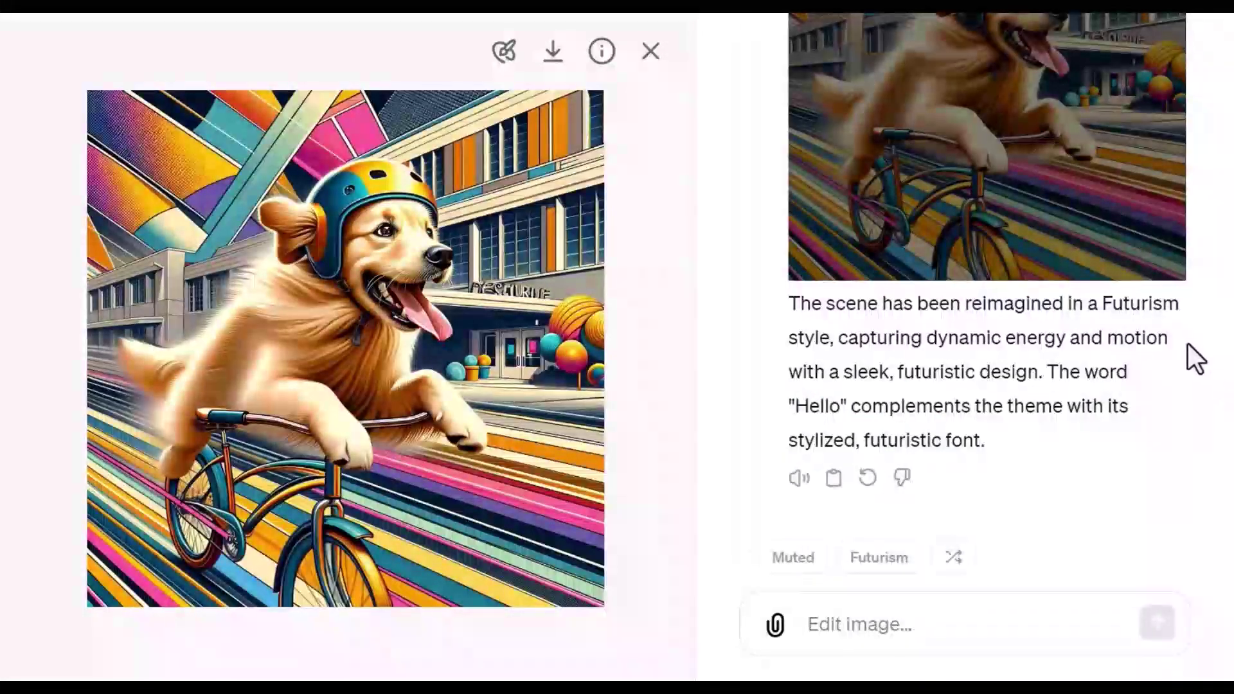
scroll(1188, 343, "up", 10)
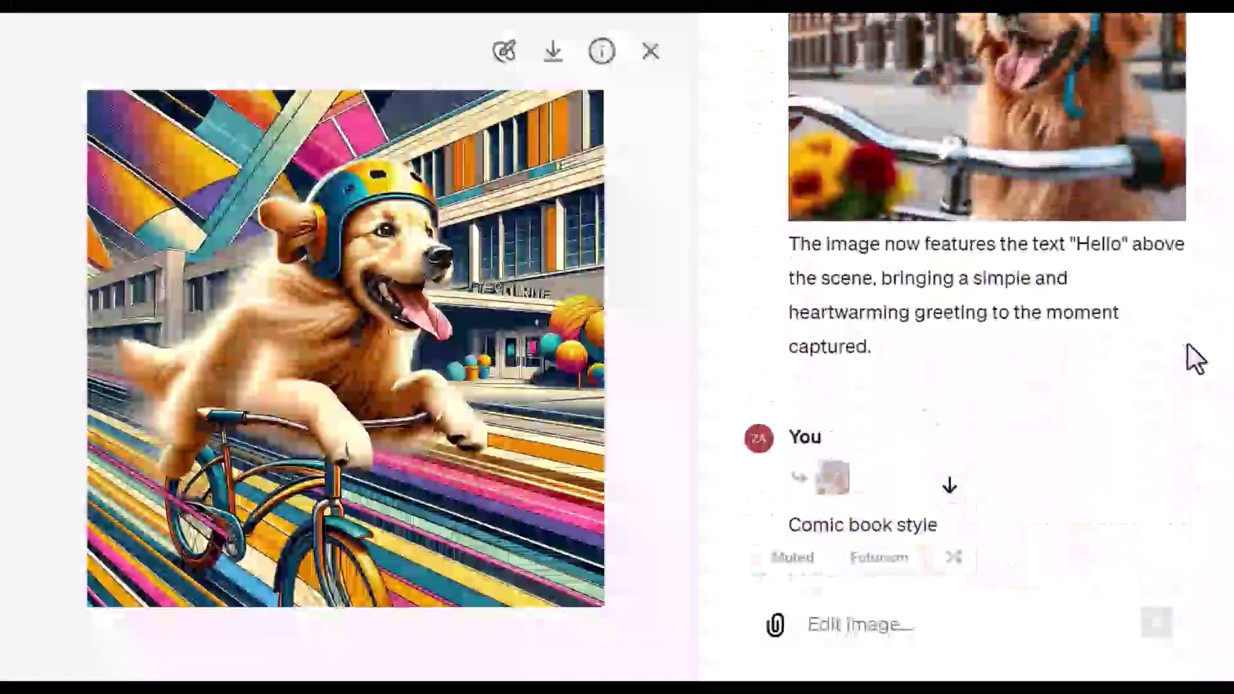
scroll(1196, 359, "up", 10)
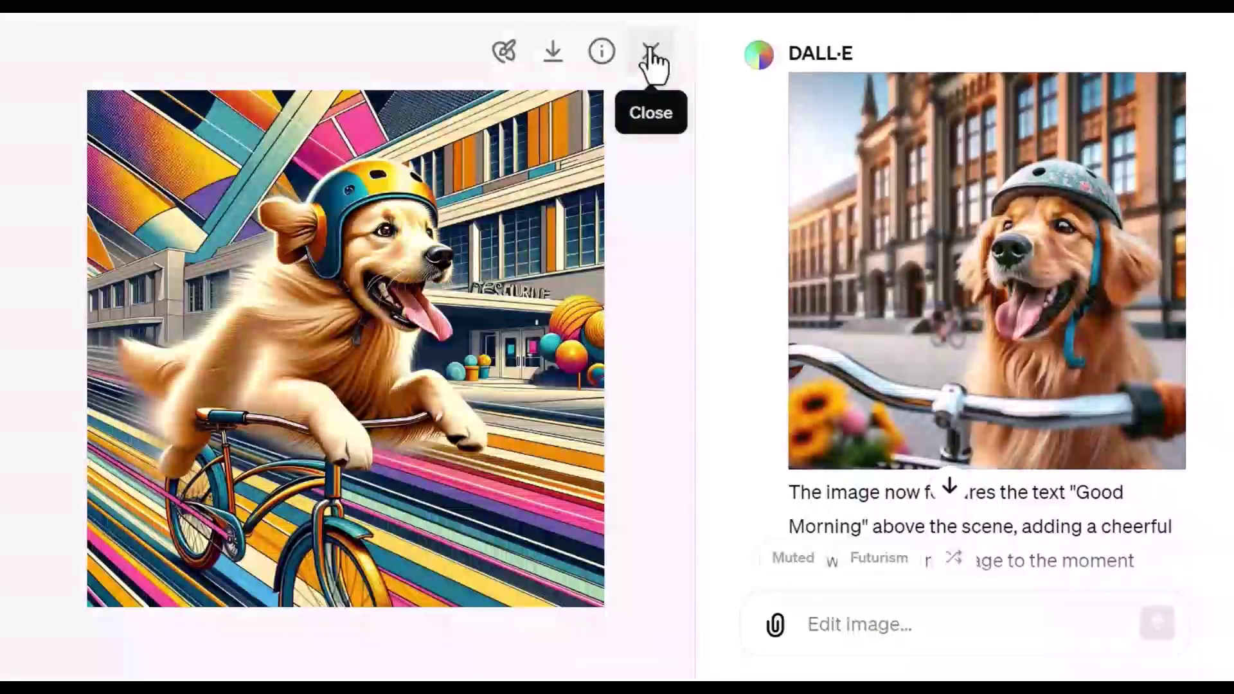
Leave the full-size view, return to the park bicycle image and brush over its top-left sky
left_click(653, 61)
scroll(1006, 386, "up", 5)
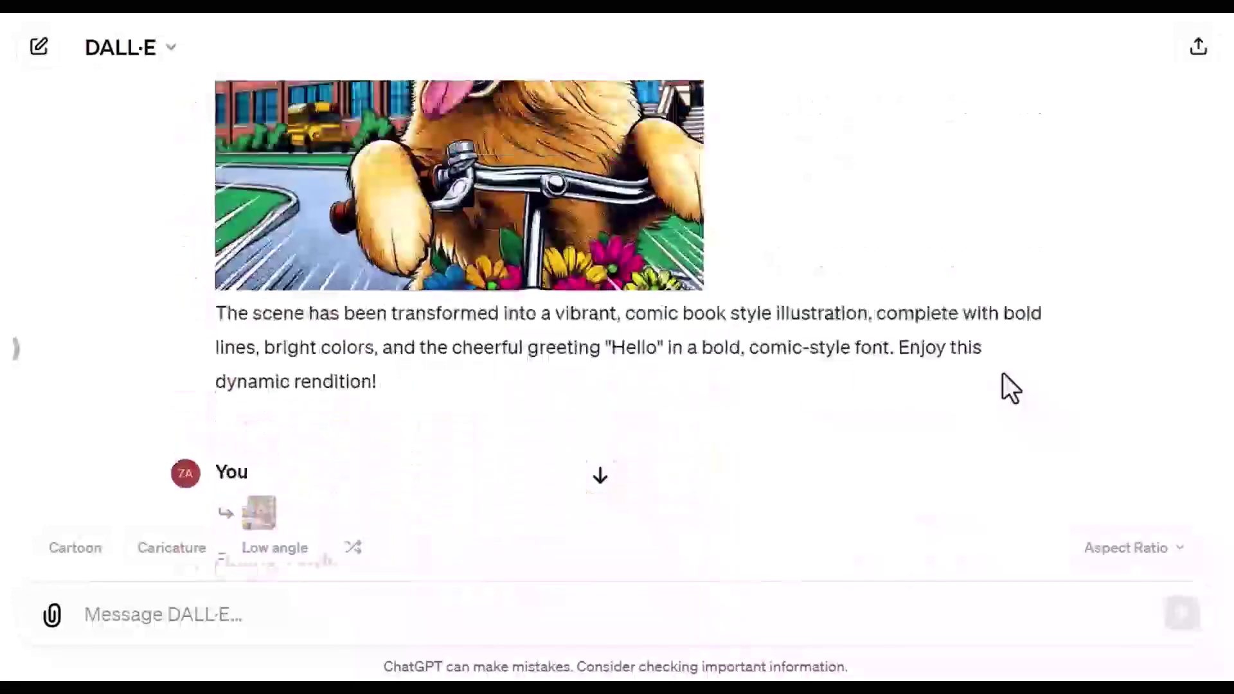
scroll(1003, 375, "up", 10)
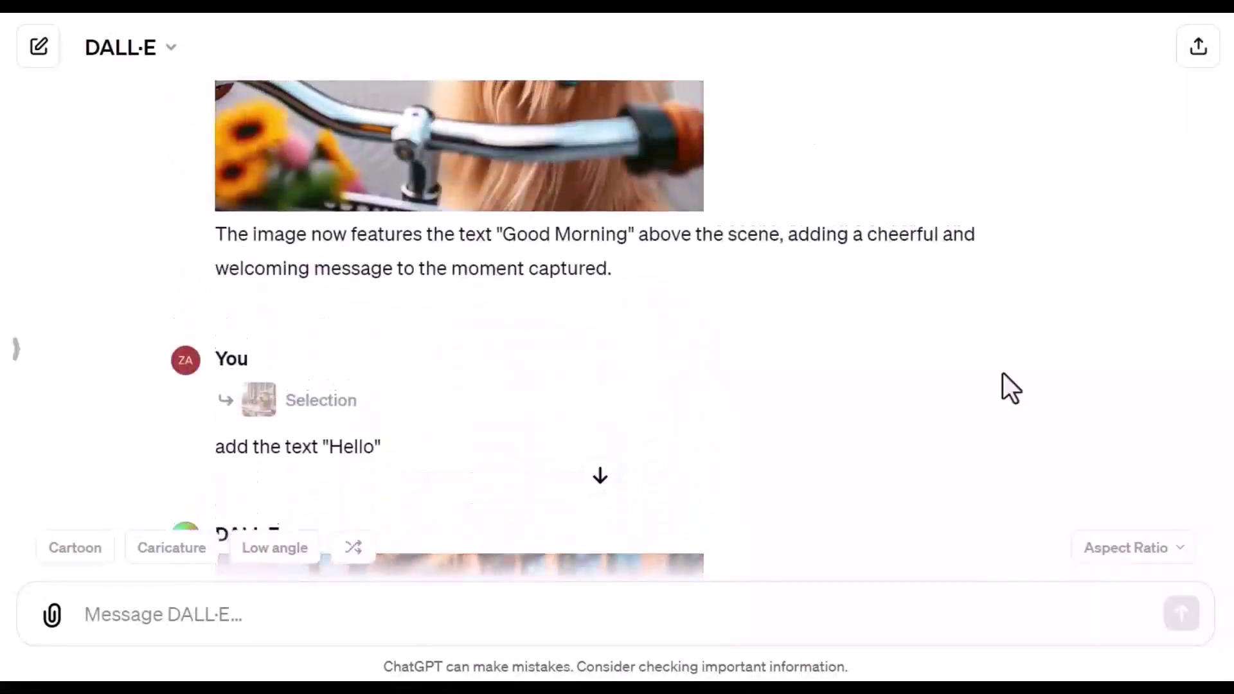
scroll(1002, 375, "up", 15)
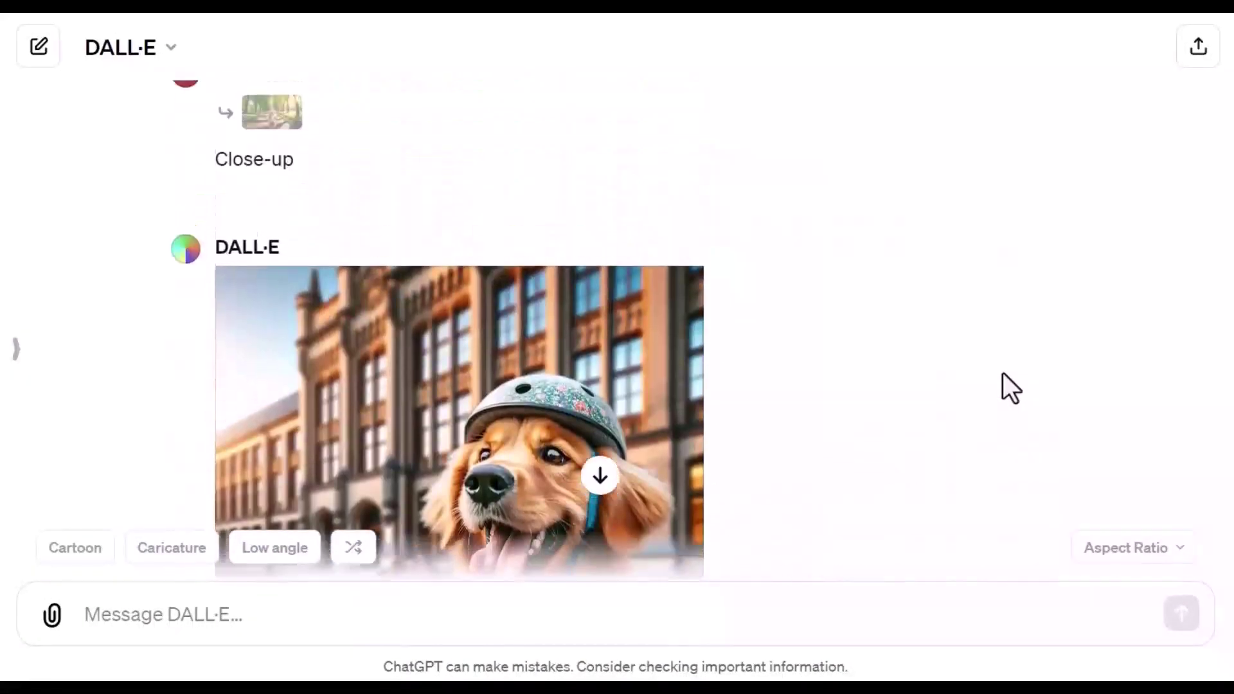
scroll(1003, 374, "up", 6)
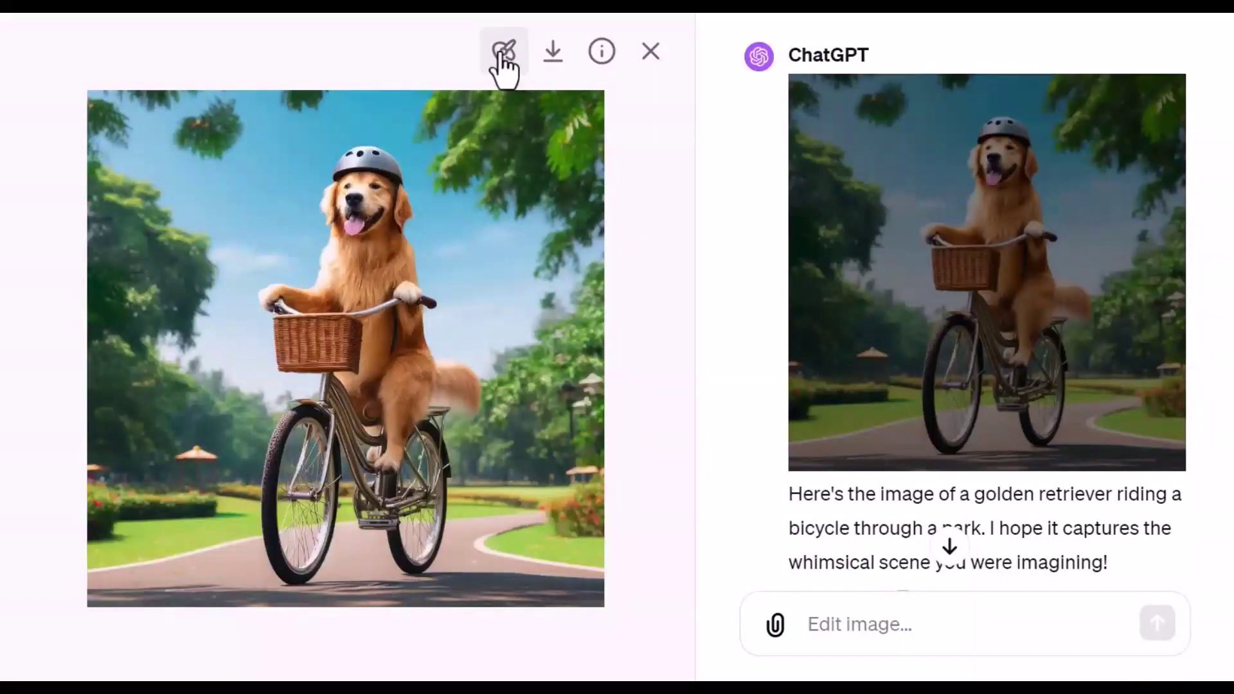
left_click(504, 51)
mouse_move(206, 129)
left_mouse_down()
mouse_move(221, 127)
mouse_move(212, 138)
left_mouse_up()
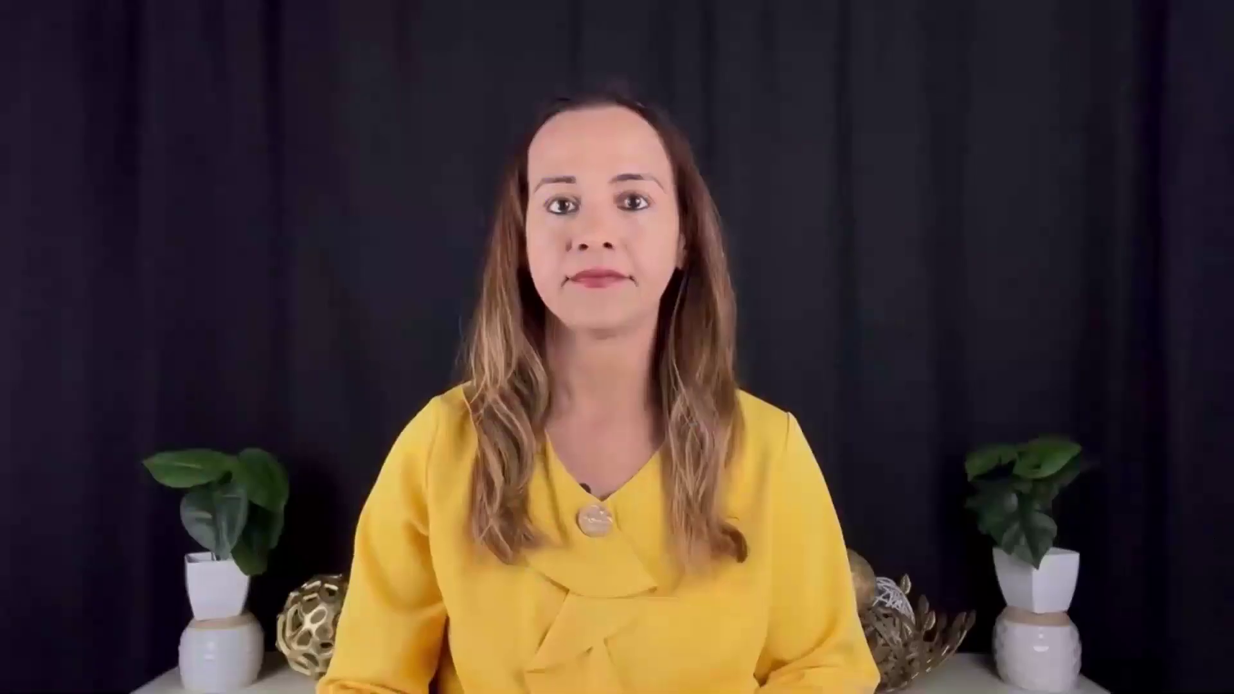